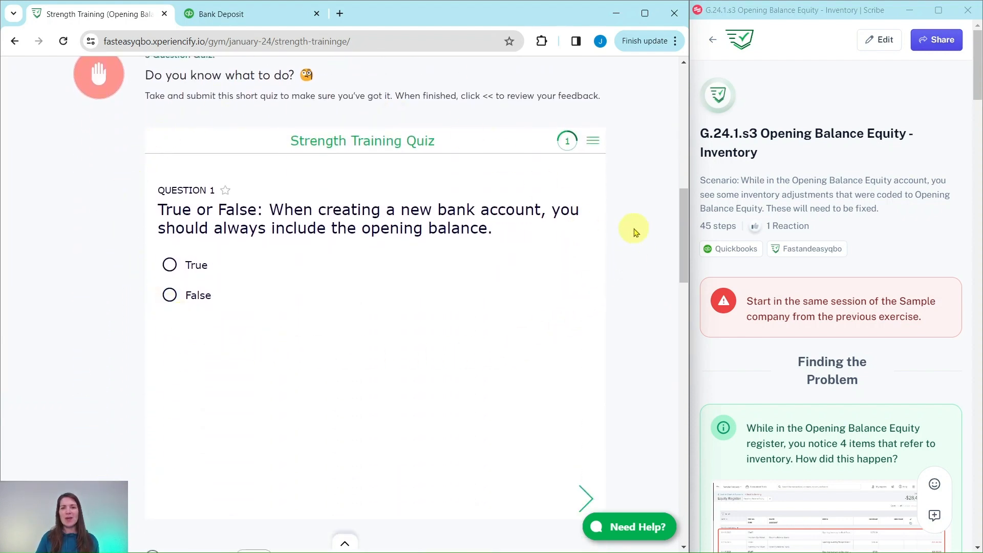
Scroll to Hands On Practice G.24.1.s3 and its Opening Balance Equity – Inventory guide card.
{"action": "scroll", "coordinate": [639, 232], "scroll_direction": "down", "scroll_amount": 10}
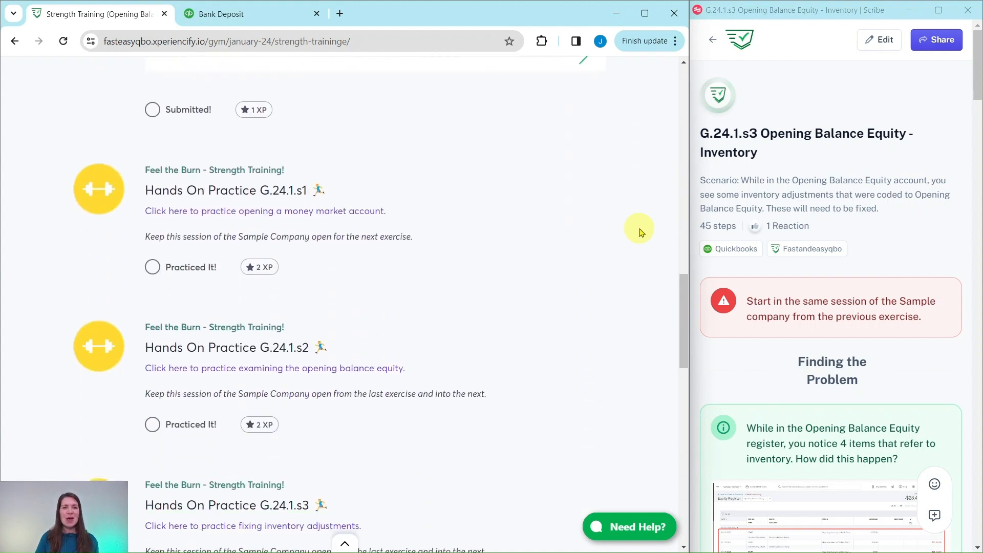
{"action": "scroll", "coordinate": [434, 308], "scroll_direction": "down", "scroll_amount": 7}
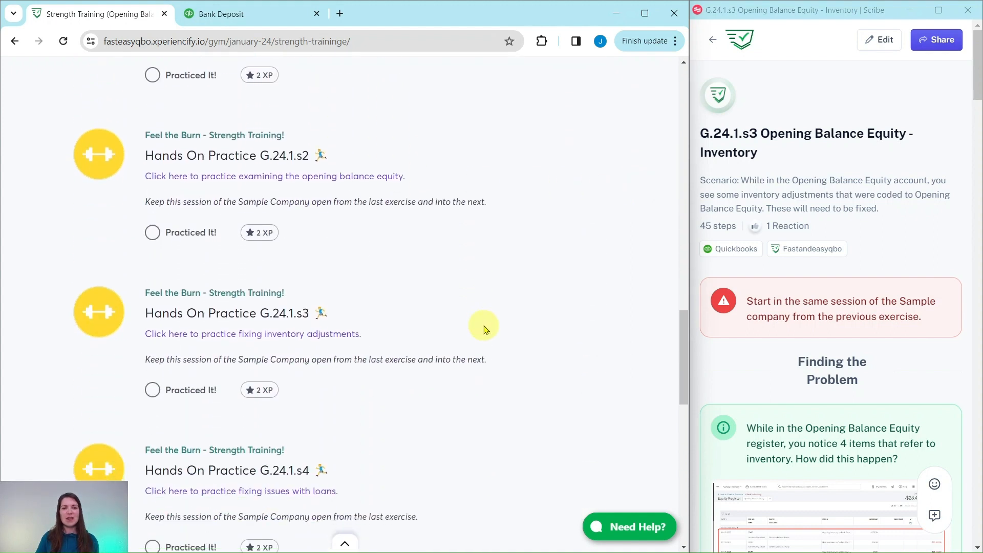
{"action": "scroll", "coordinate": [467, 329], "scroll_direction": "down", "scroll_amount": 1}
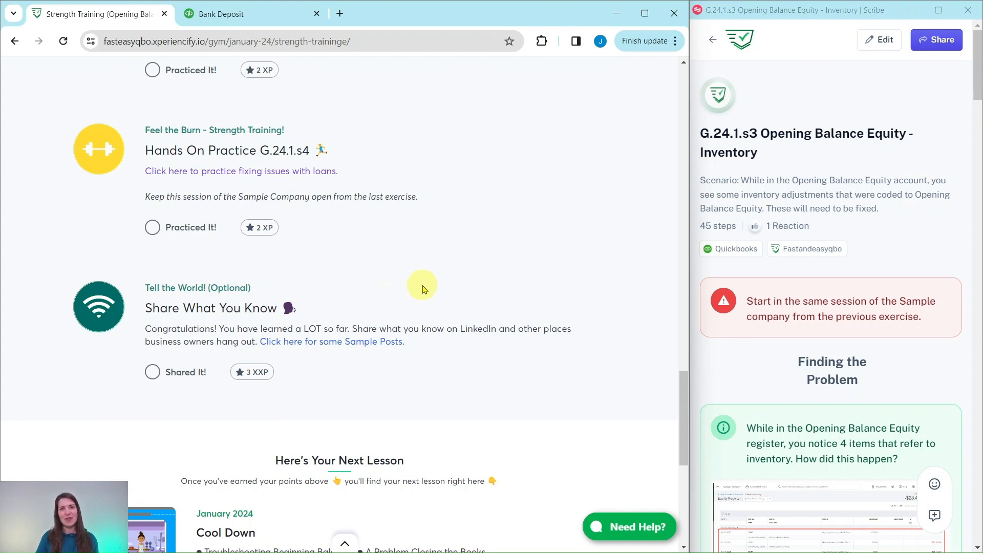
{"action": "scroll", "coordinate": [471, 298], "scroll_direction": "up", "scroll_amount": 4}
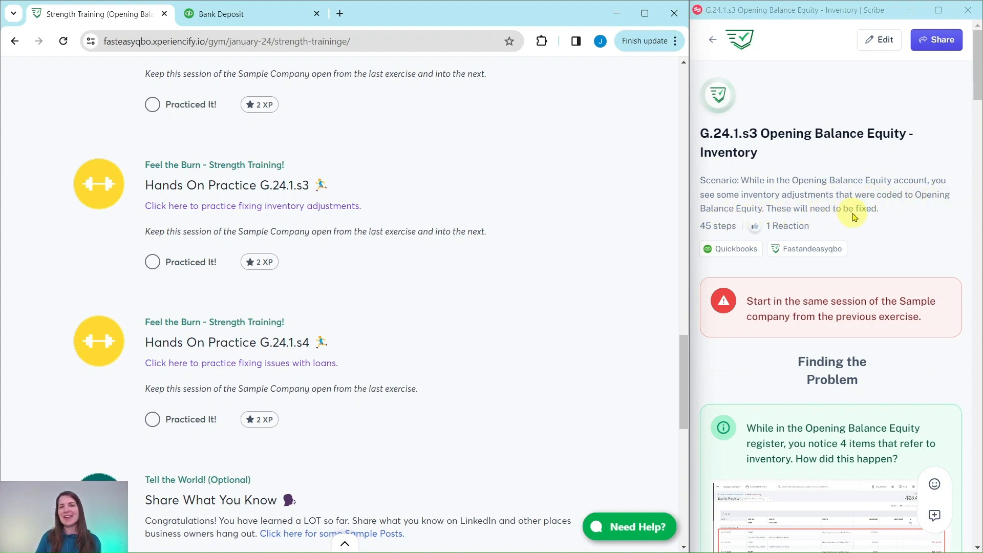
{"action": "scroll", "coordinate": [869, 215], "scroll_direction": "down", "scroll_amount": 4}
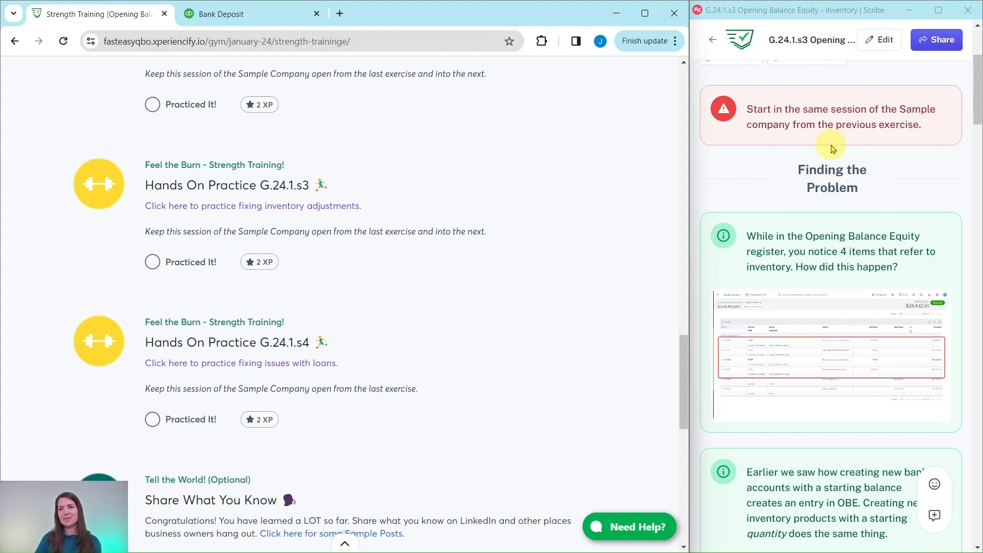
{"action": "scroll", "coordinate": [832, 148], "scroll_direction": "down", "scroll_amount": 2}
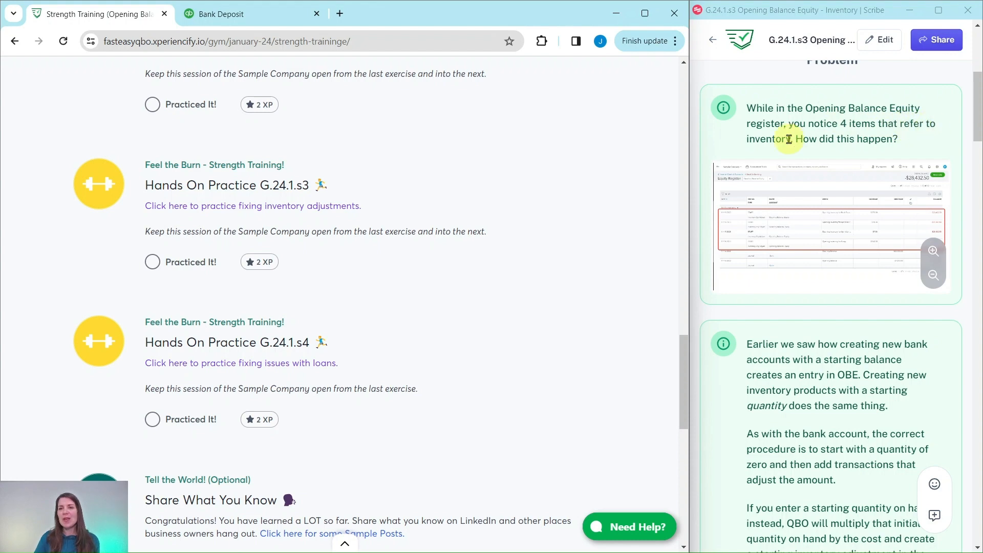
{"action": "scroll", "coordinate": [803, 137], "scroll_direction": "down", "scroll_amount": 5}
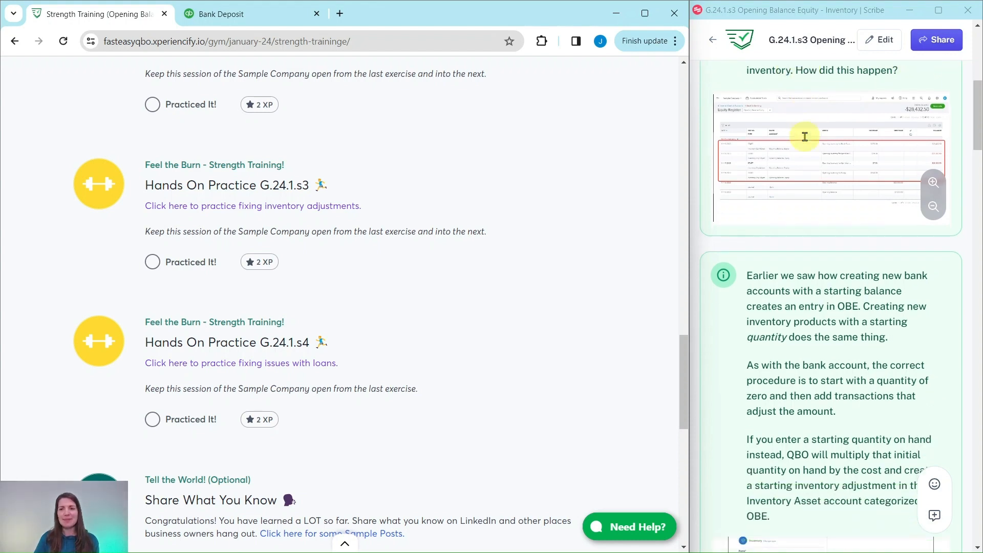
Show the Opening Balance Equity register and review its four 12/13/2023 inventory entries.
{"action": "left_click", "coordinate": [261, 19]}
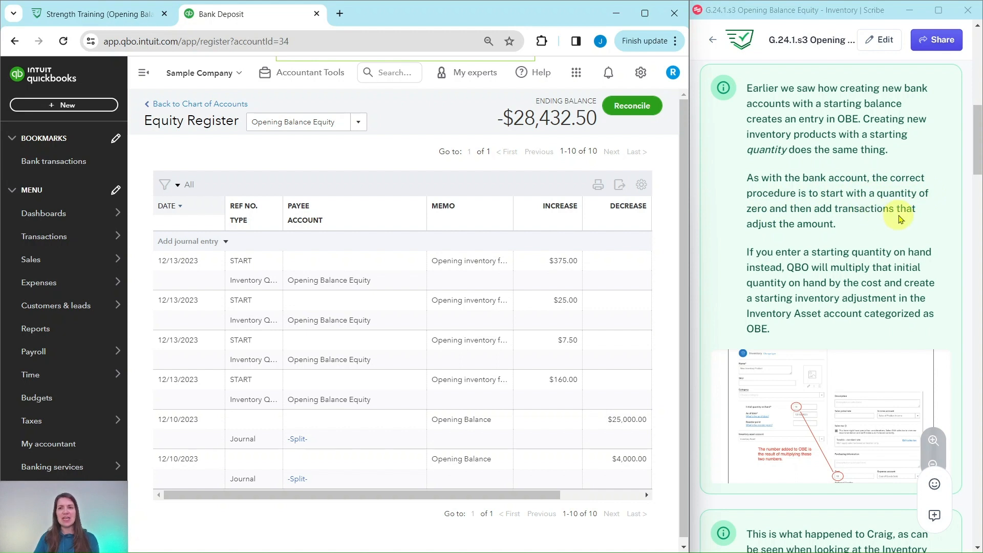
{"action": "scroll", "coordinate": [845, 211], "scroll_direction": "down", "scroll_amount": 2}
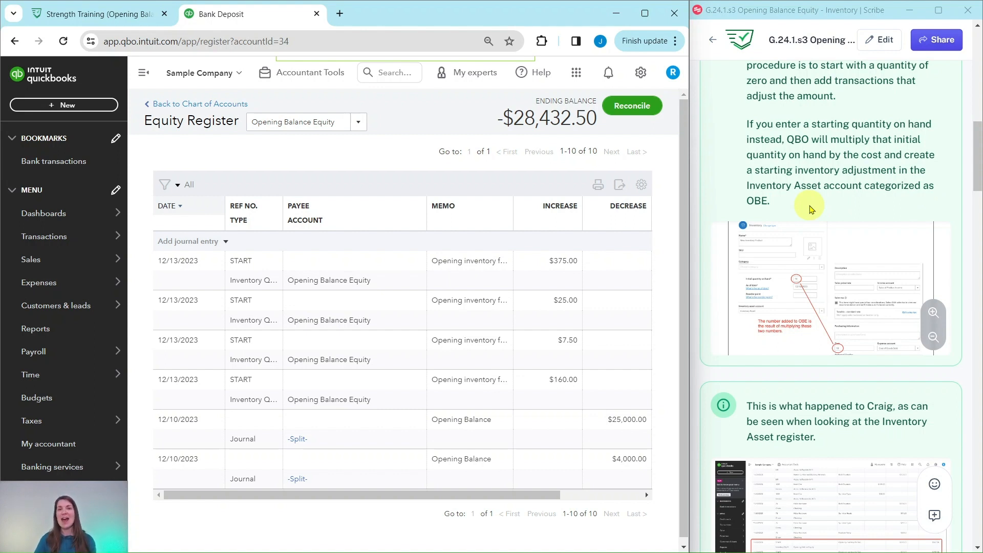
{"action": "scroll", "coordinate": [810, 209], "scroll_direction": "down", "scroll_amount": 5}
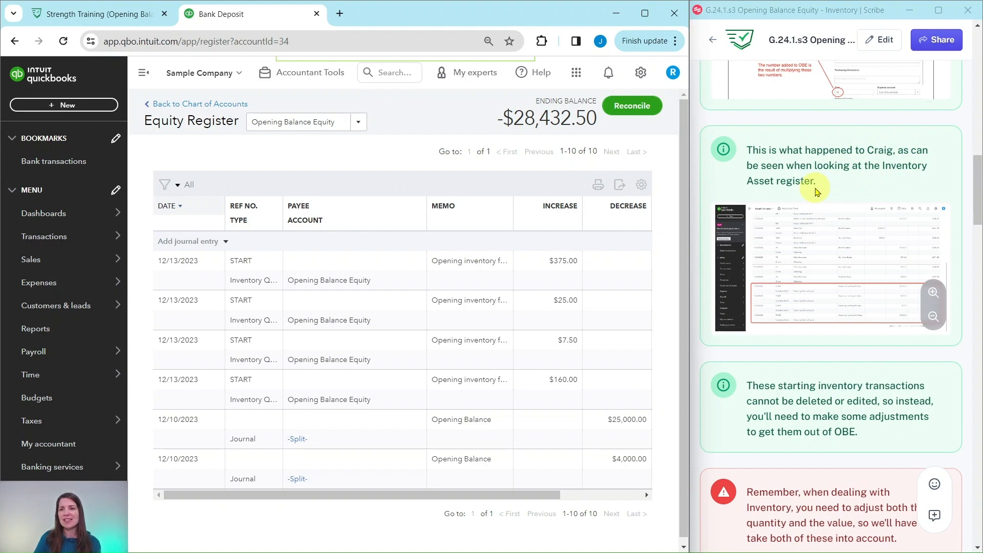
{"action": "scroll", "coordinate": [808, 186], "scroll_direction": "down", "scroll_amount": 5}
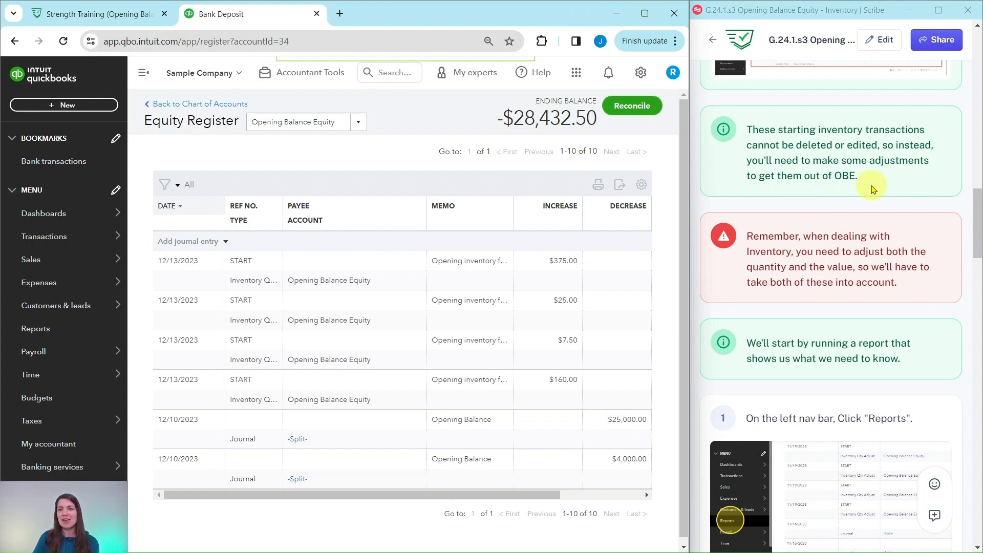
{"action": "scroll", "coordinate": [872, 188], "scroll_direction": "down", "scroll_amount": 3}
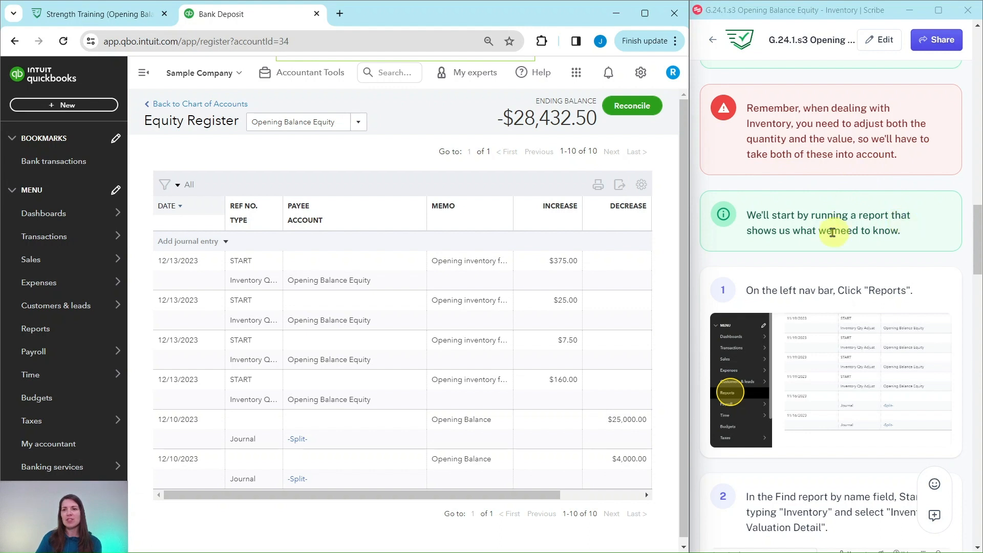
{"action": "scroll", "coordinate": [866, 233], "scroll_direction": "down", "scroll_amount": 4}
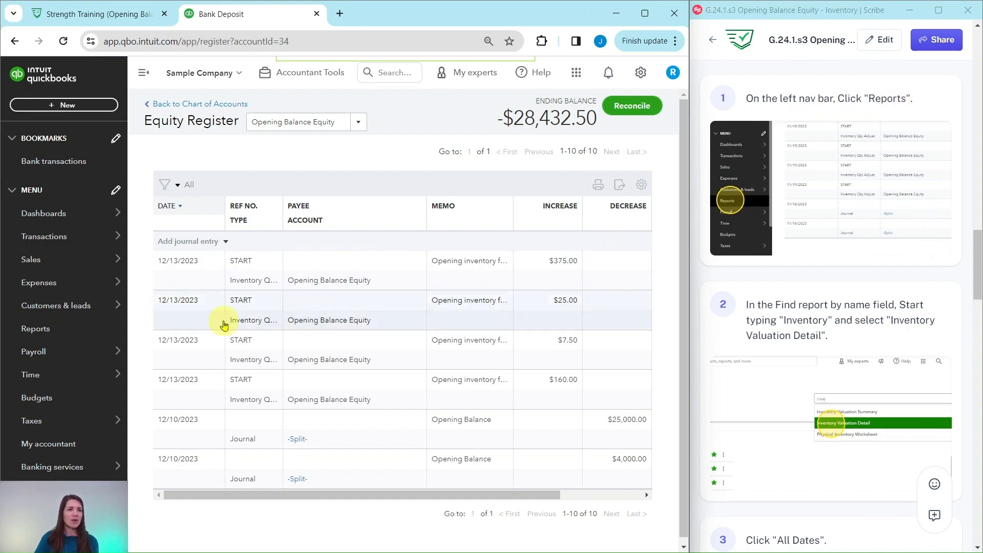
Search Reports for 'Inventory' and open Inventory Valuation Detail.
{"action": "left_click", "coordinate": [34, 330]}
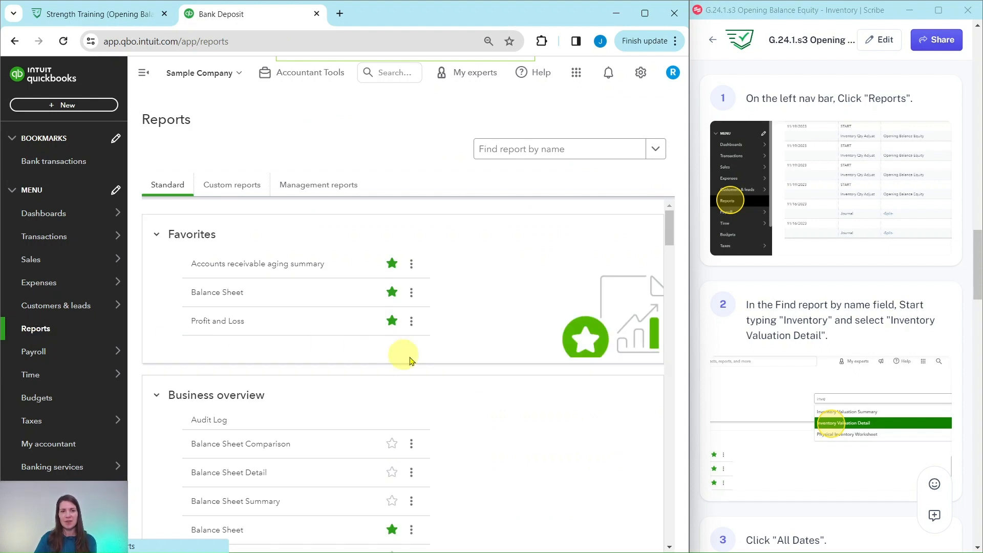
{"action": "left_click", "coordinate": [527, 154]}
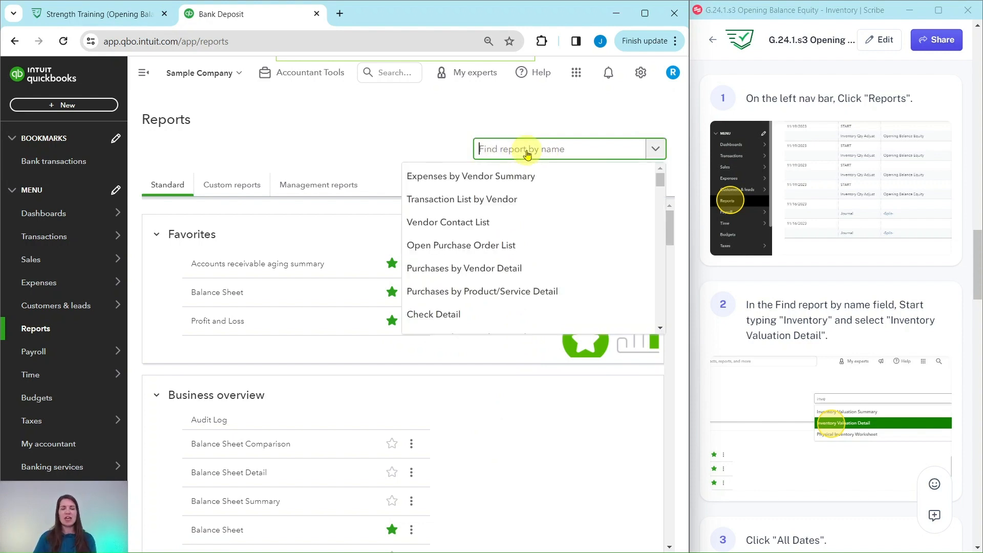
{"action": "type", "text": "Inven"}
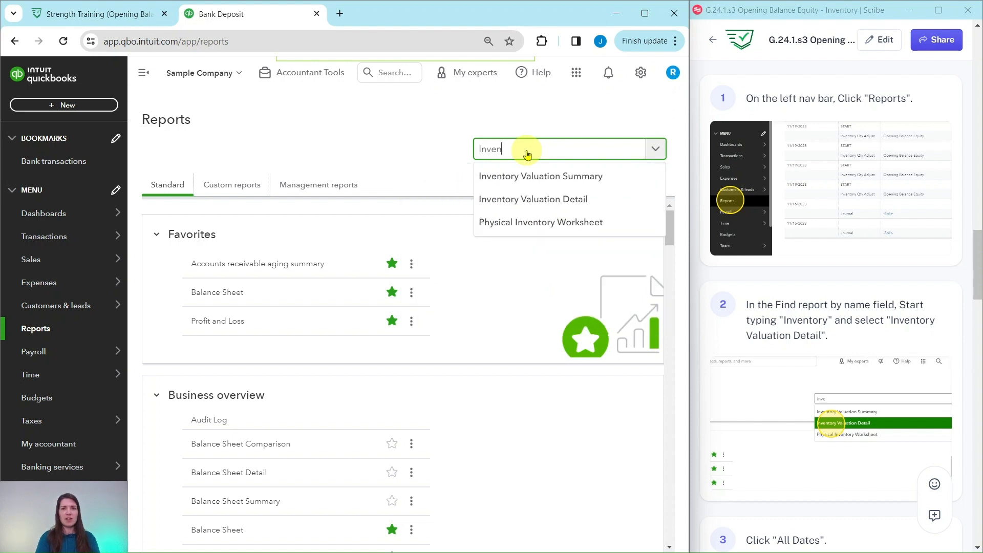
{"action": "type", "text": "tory"}
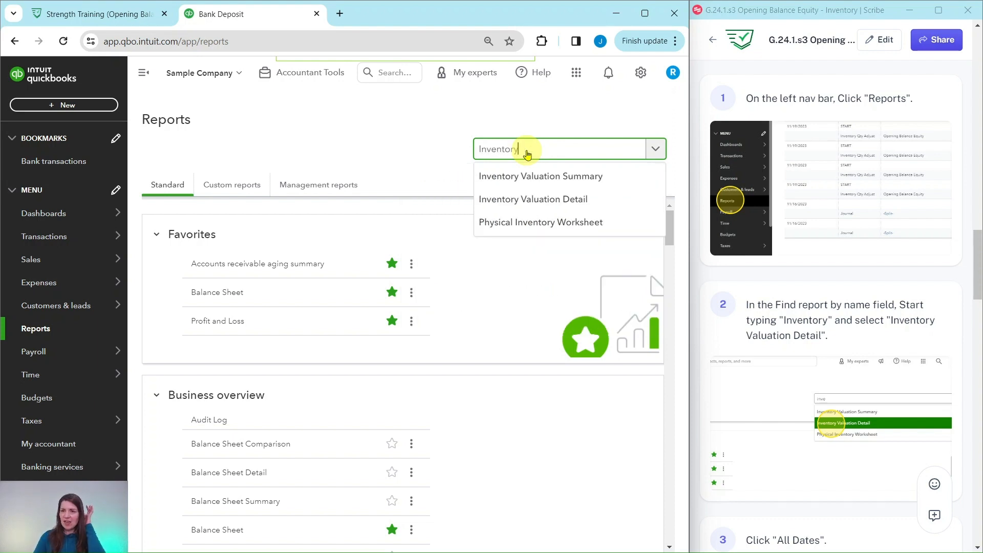
{"action": "left_click", "coordinate": [529, 203]}
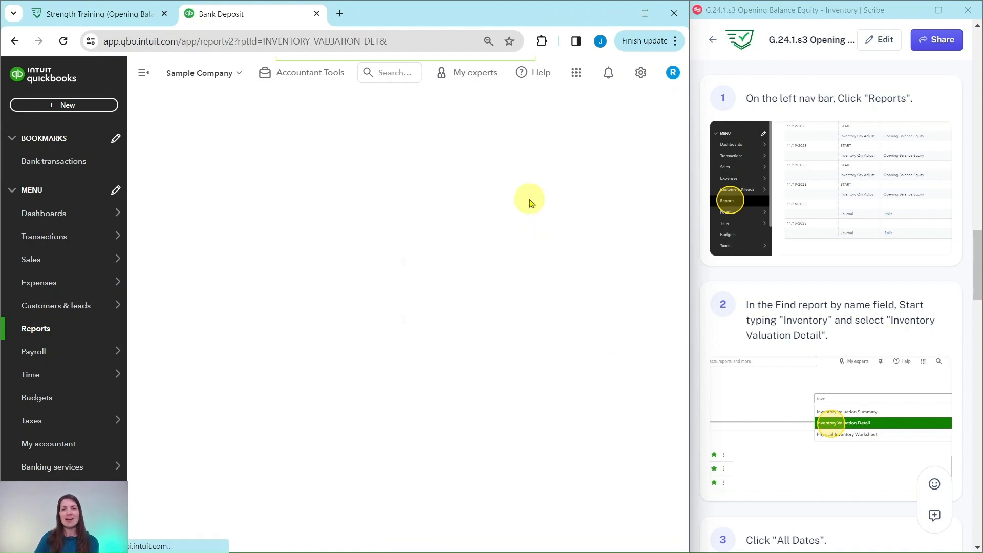
Rerun the Inventory Valuation Detail report with the period set to All Dates.
{"action": "scroll", "coordinate": [645, 215], "scroll_direction": "down", "scroll_amount": 5}
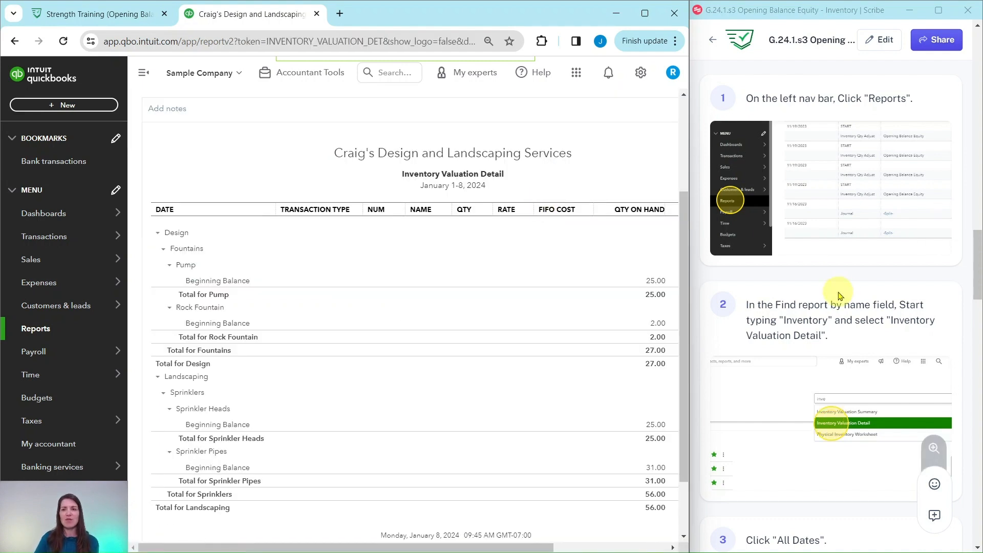
{"action": "scroll", "coordinate": [837, 307], "scroll_direction": "down", "scroll_amount": 8}
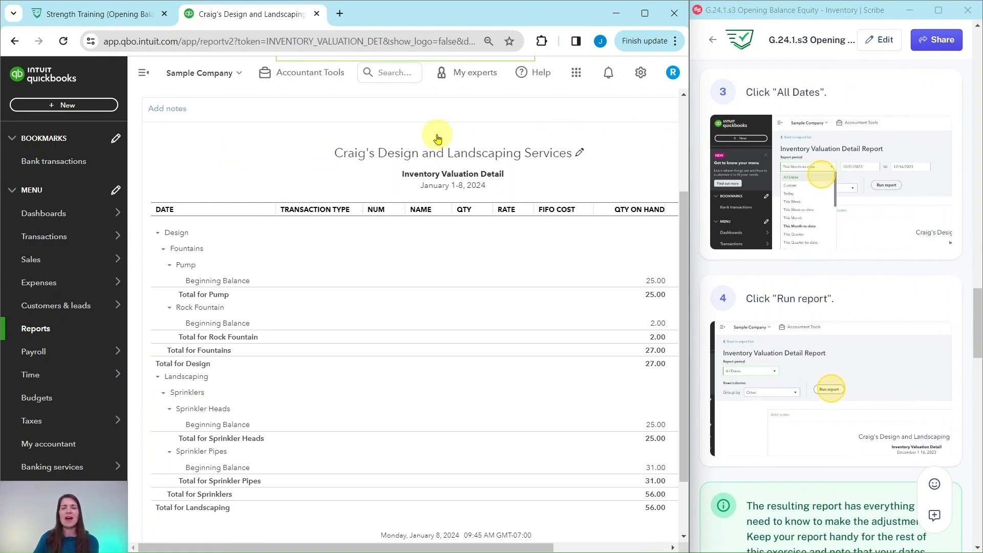
{"action": "scroll", "coordinate": [213, 145], "scroll_direction": "up", "scroll_amount": 3}
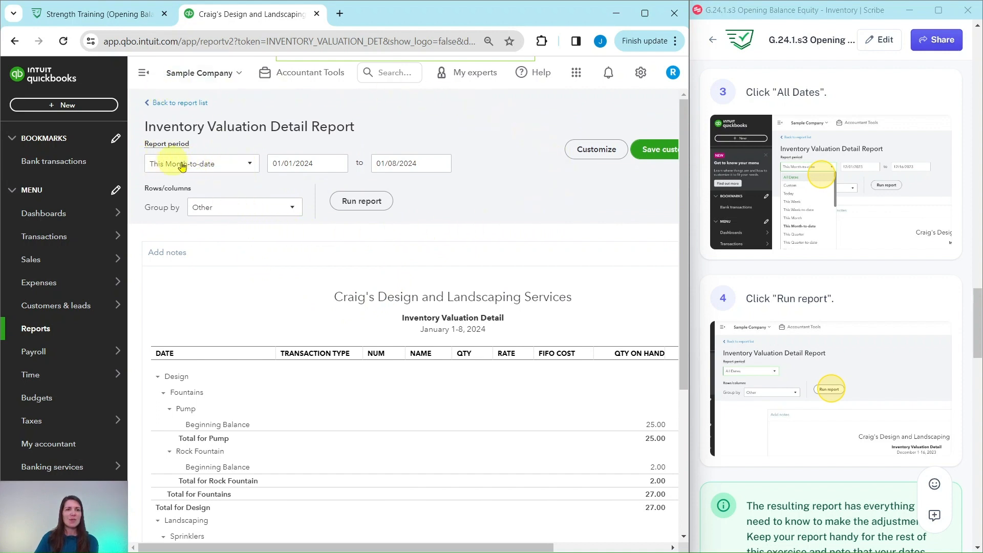
{"action": "left_click", "coordinate": [251, 165]}
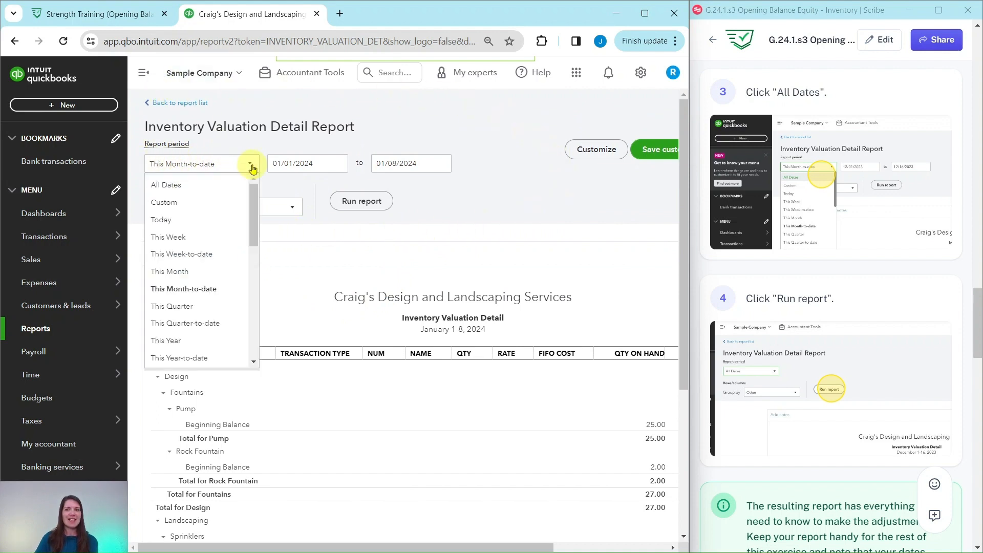
{"action": "left_click", "coordinate": [162, 186]}
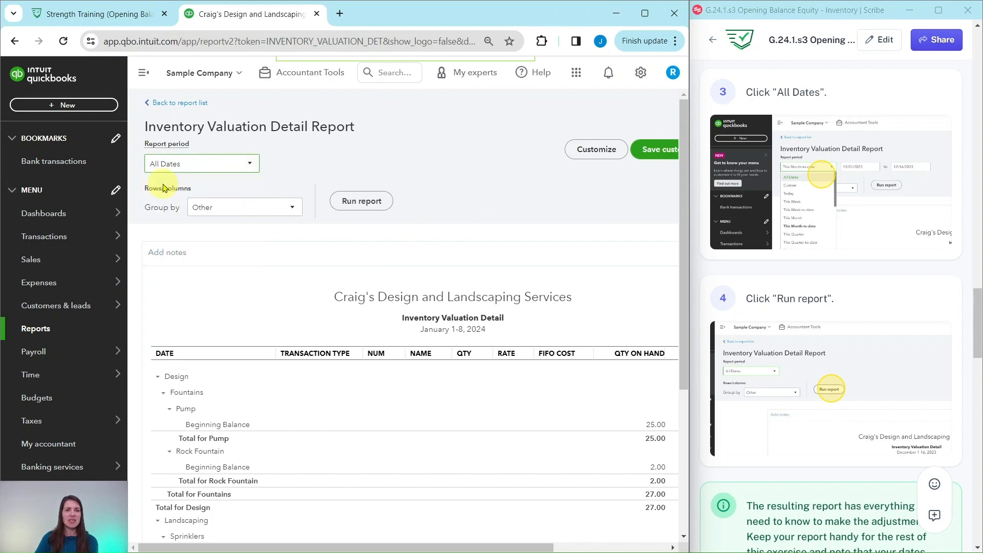
{"action": "left_click", "coordinate": [356, 202]}
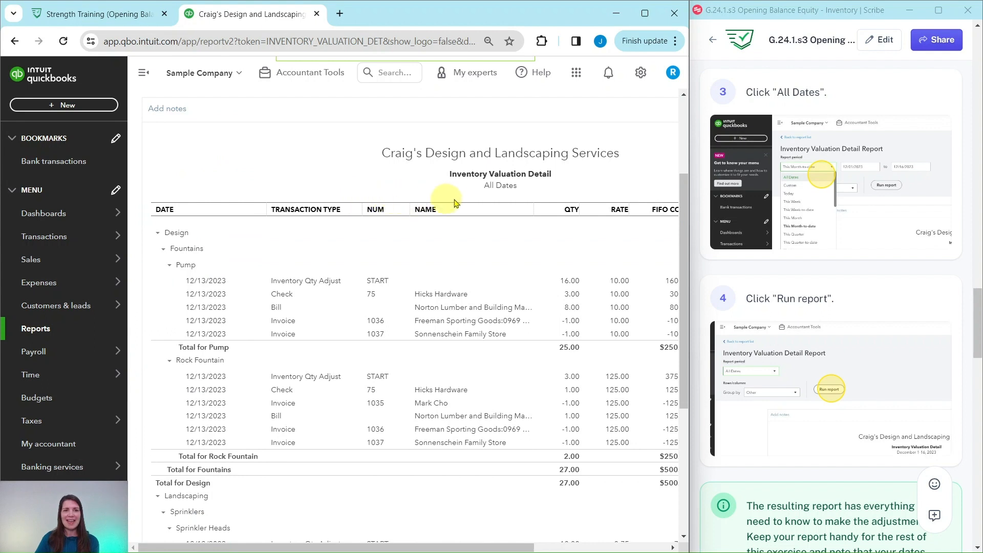
{"action": "scroll", "coordinate": [809, 279], "scroll_direction": "down", "scroll_amount": 6}
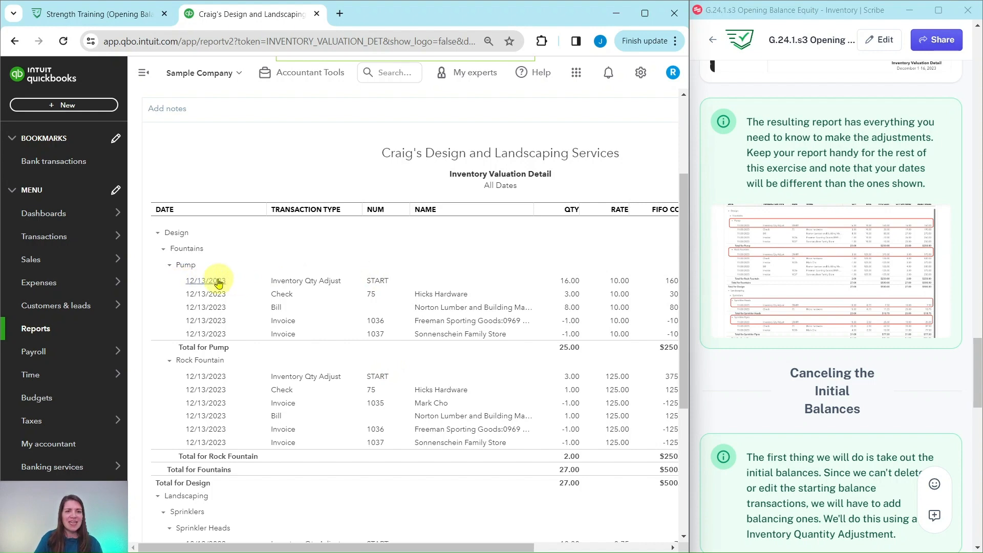
{"action": "scroll", "coordinate": [276, 364], "scroll_direction": "down", "scroll_amount": 1}
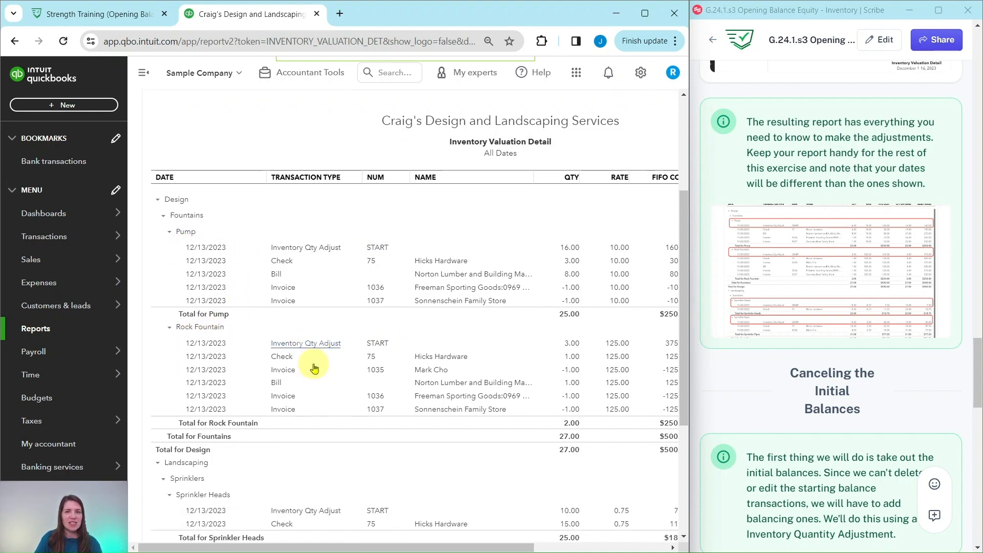
{"action": "scroll", "coordinate": [314, 368], "scroll_direction": "down", "scroll_amount": 3}
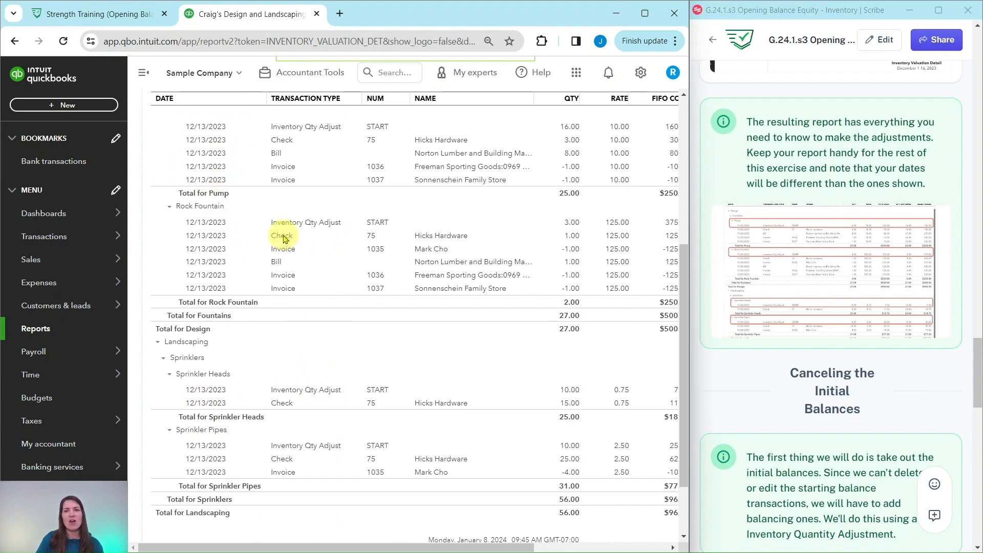
{"action": "scroll", "coordinate": [686, 270], "scroll_direction": "up", "scroll_amount": 3}
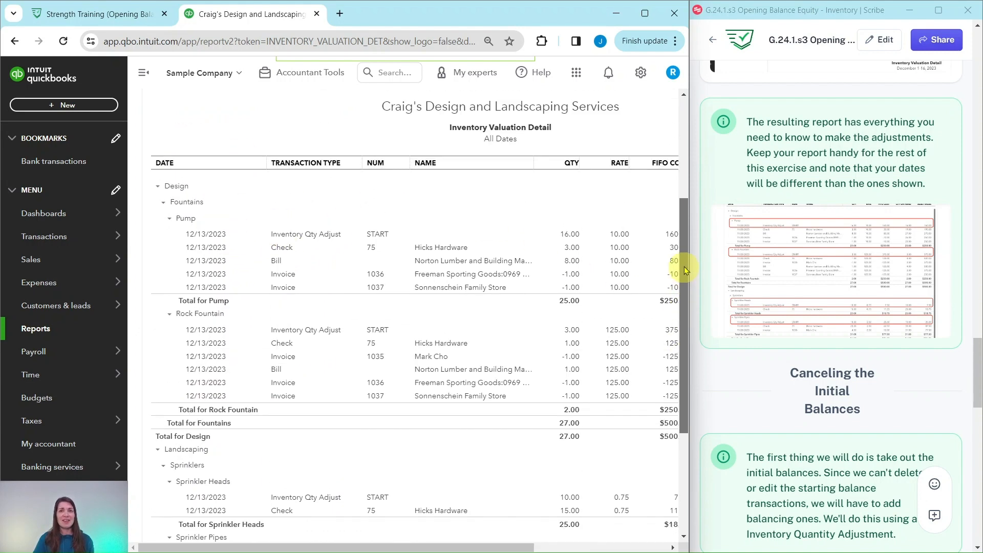
{"action": "left_click_drag", "start_coordinate": [686, 270], "coordinate": [685, 233]}
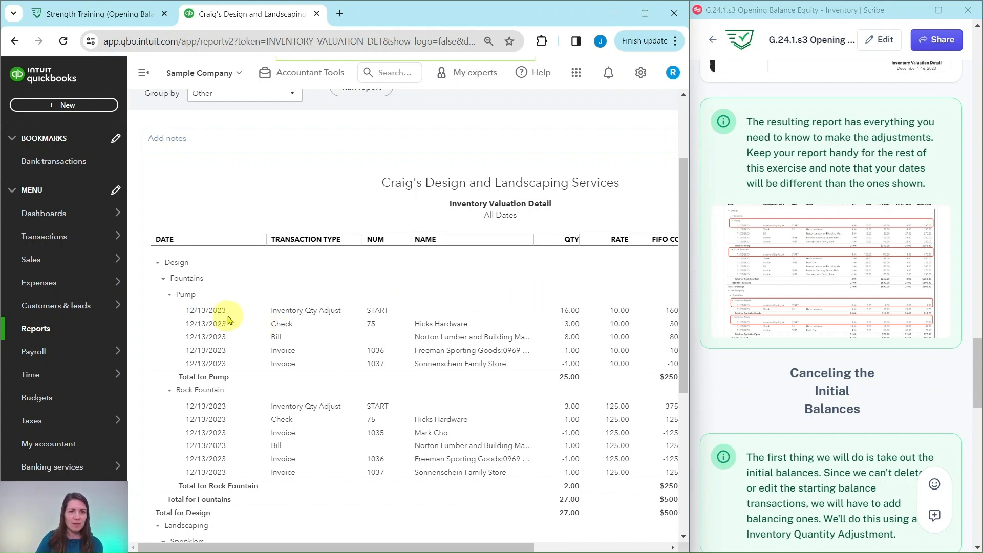
{"action": "scroll", "coordinate": [810, 295], "scroll_direction": "down", "scroll_amount": 5}
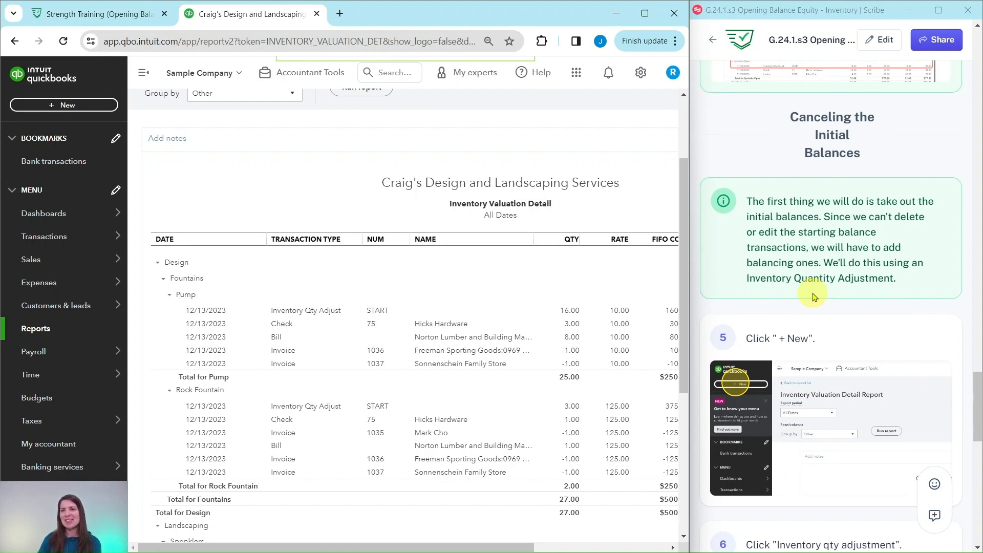
{"action": "scroll", "coordinate": [831, 238], "scroll_direction": "down", "scroll_amount": 1}
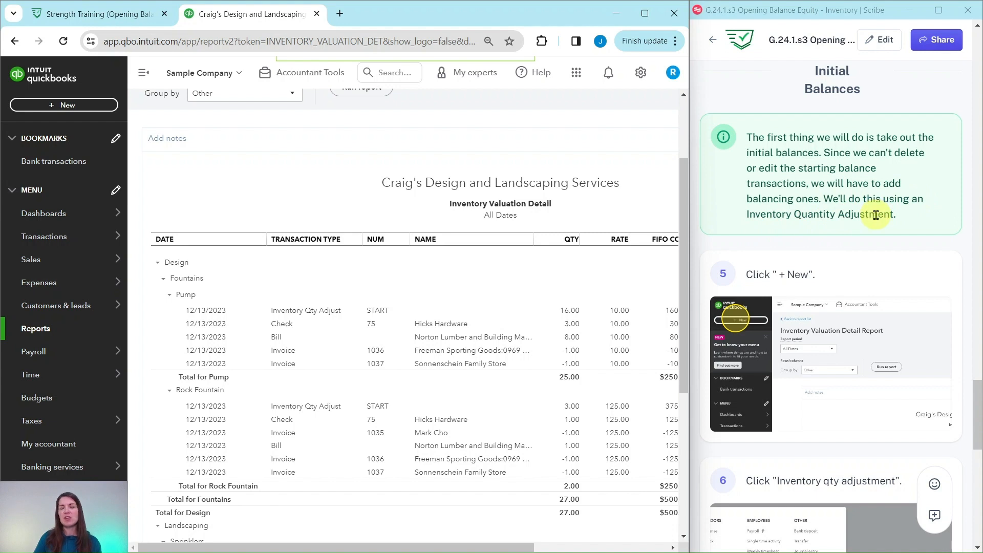
{"action": "scroll", "coordinate": [873, 212], "scroll_direction": "down", "scroll_amount": 4}
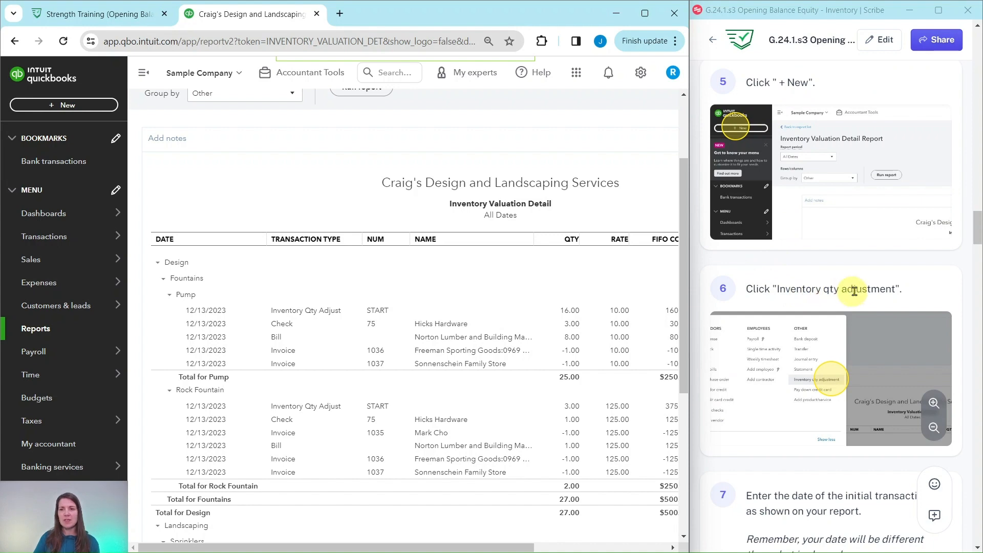
Start a new Inventory Quantity Adjustment form.
{"action": "left_click", "coordinate": [68, 107]}
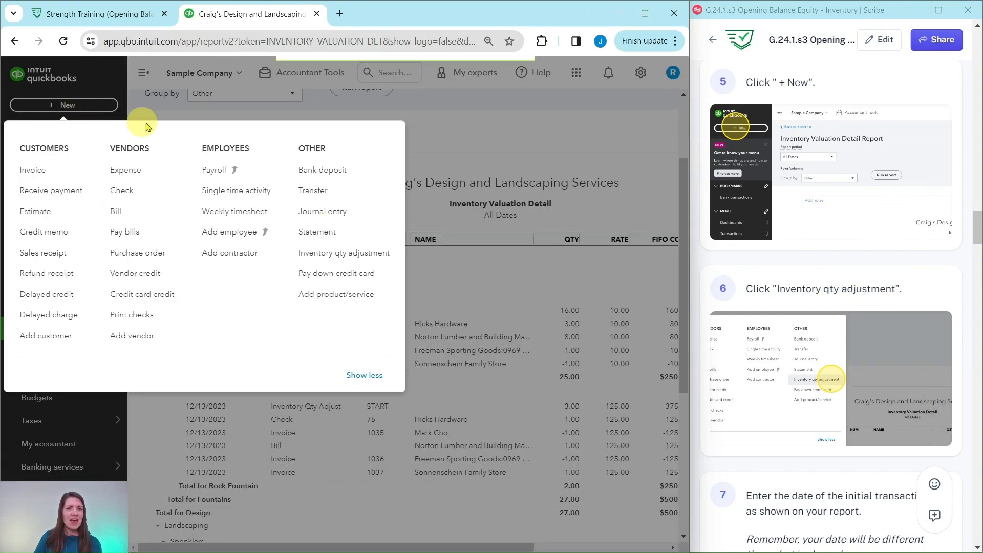
{"action": "left_click", "coordinate": [326, 254]}
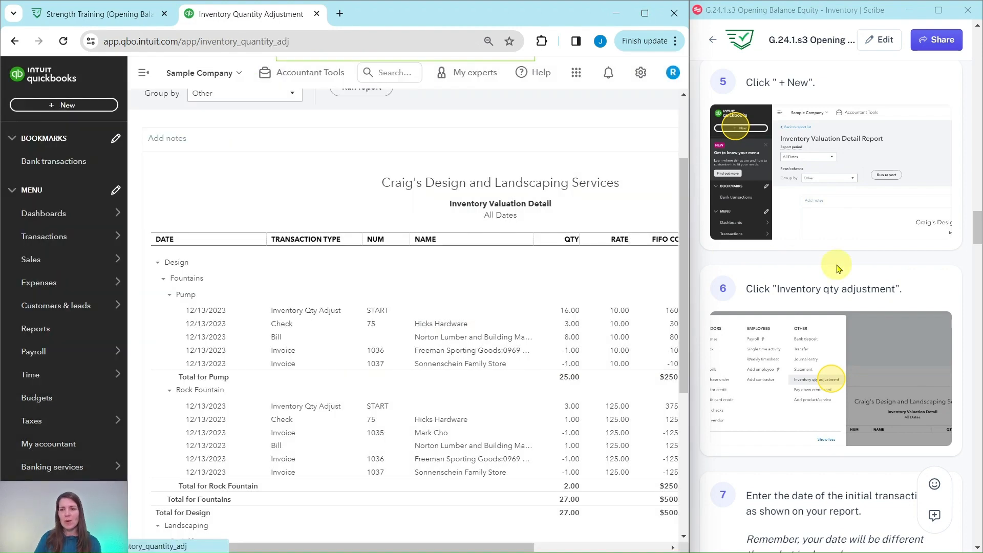
{"action": "scroll", "coordinate": [838, 268], "scroll_direction": "down", "scroll_amount": 5}
{"action": "scroll", "coordinate": [838, 268], "scroll_direction": "down", "scroll_amount": 3}
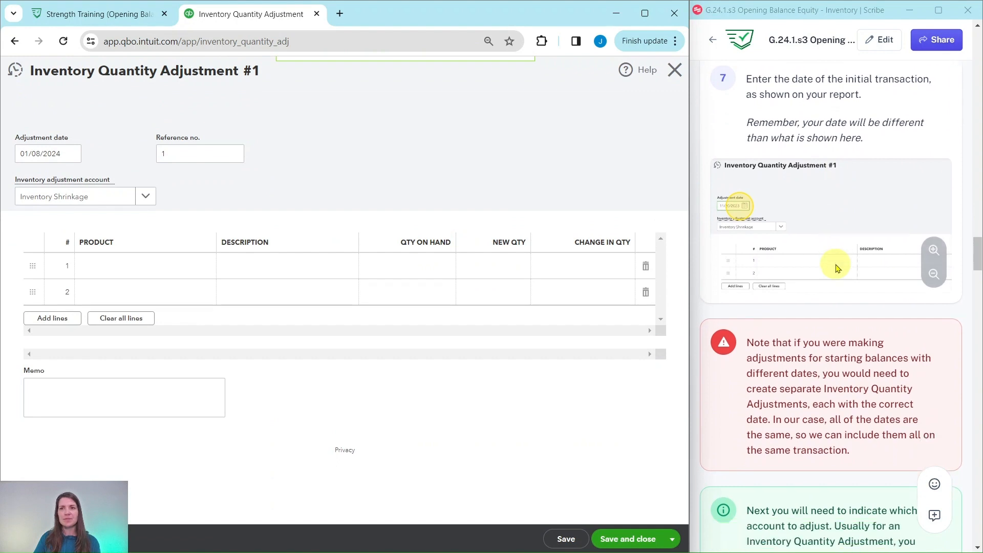
{"action": "scroll", "coordinate": [837, 268], "scroll_direction": "up", "scroll_amount": 1}
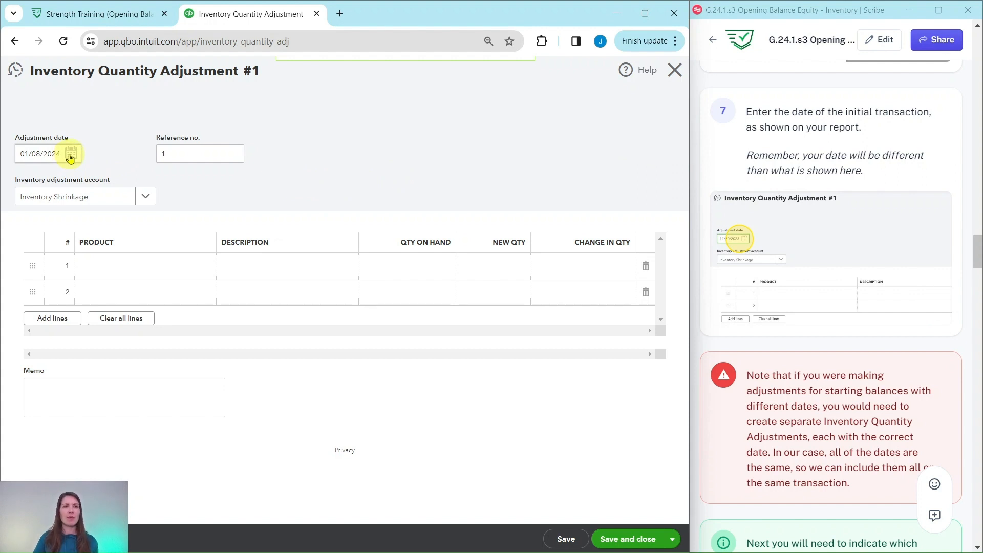
Date the adjustment 12/13/2023.
{"action": "left_click", "coordinate": [70, 154]}
{"action": "left_click", "coordinate": [24, 184]}
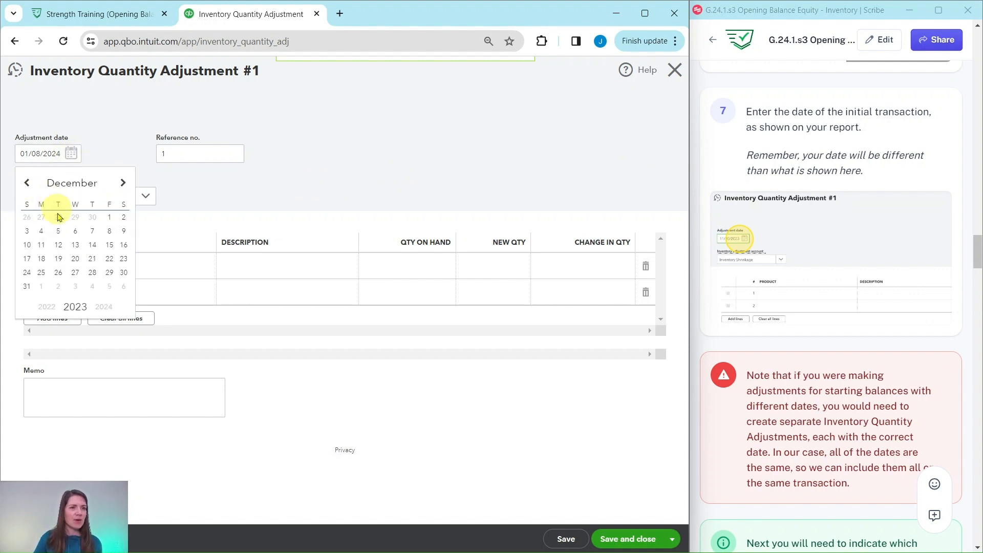
{"action": "left_click", "coordinate": [76, 245]}
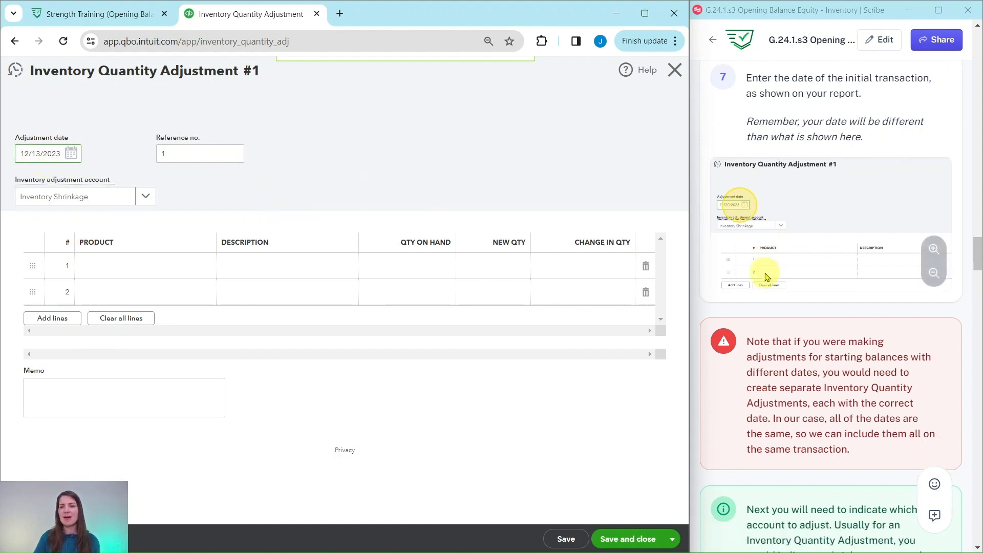
{"action": "scroll", "coordinate": [870, 205], "scroll_direction": "down", "scroll_amount": 5}
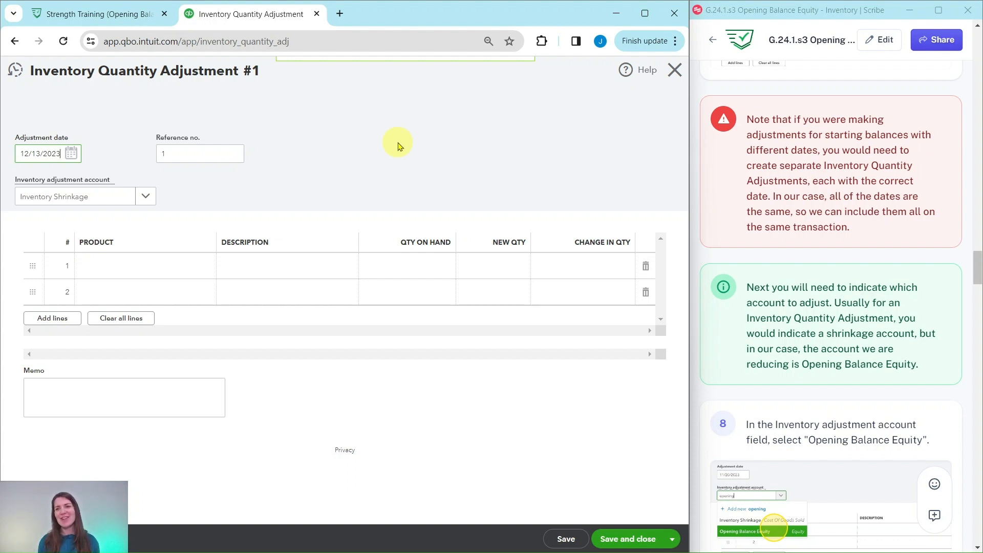
{"action": "scroll", "coordinate": [763, 169], "scroll_direction": "down", "scroll_amount": 4}
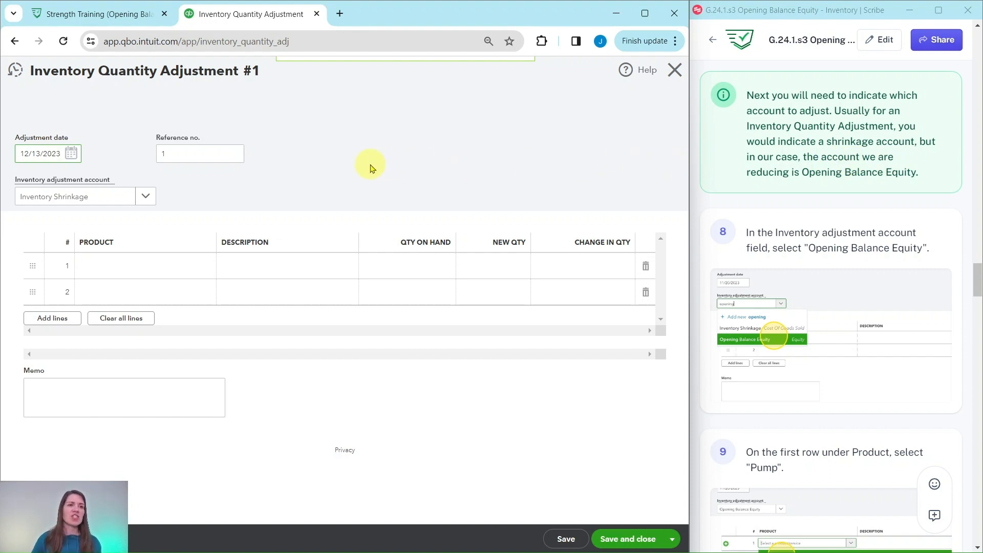
Set the inventory adjustment account to Opening Balance Equity, searching 'open'.
{"action": "left_click", "coordinate": [147, 197]}
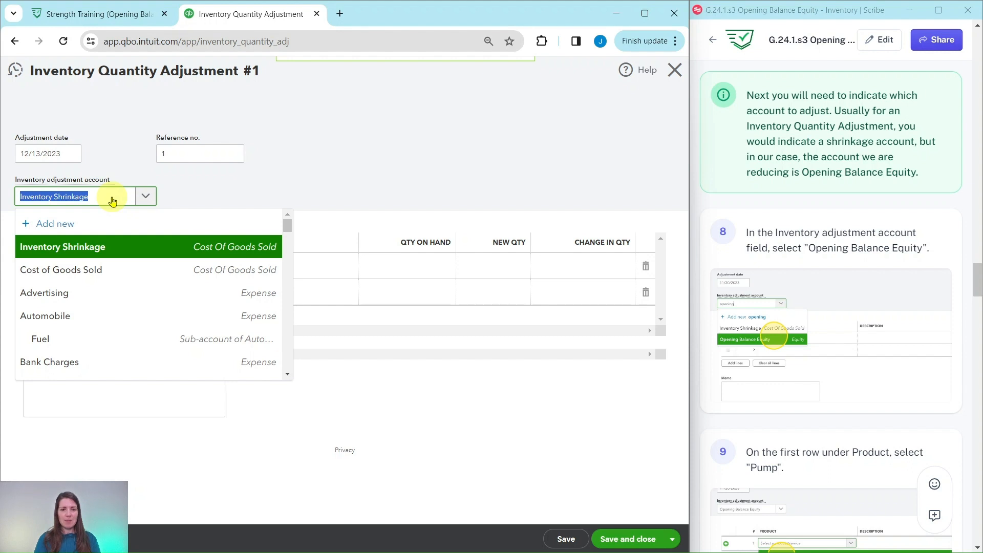
{"action": "type", "text": "opening"}
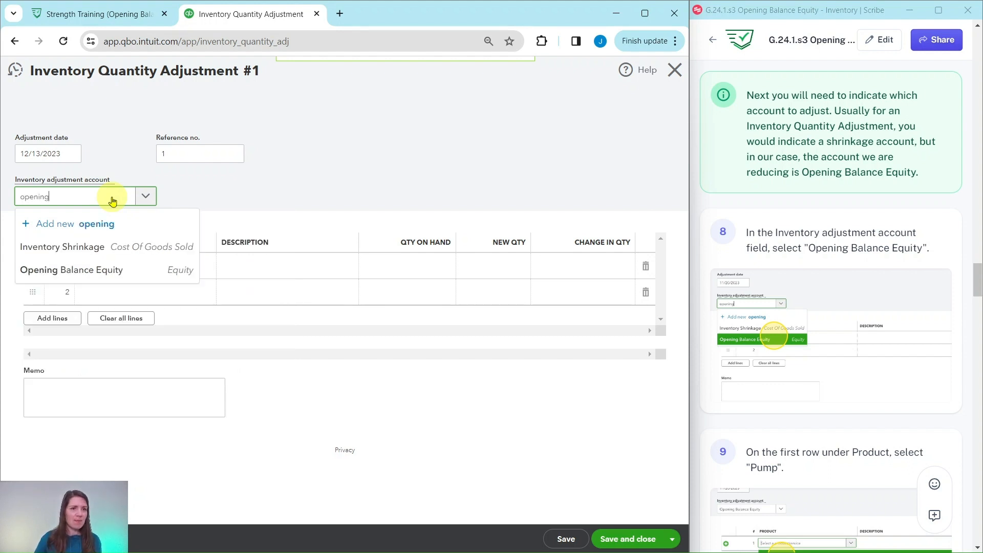
{"action": "left_click", "coordinate": [72, 271]}
{"action": "scroll", "coordinate": [814, 220], "scroll_direction": "down", "scroll_amount": 1}
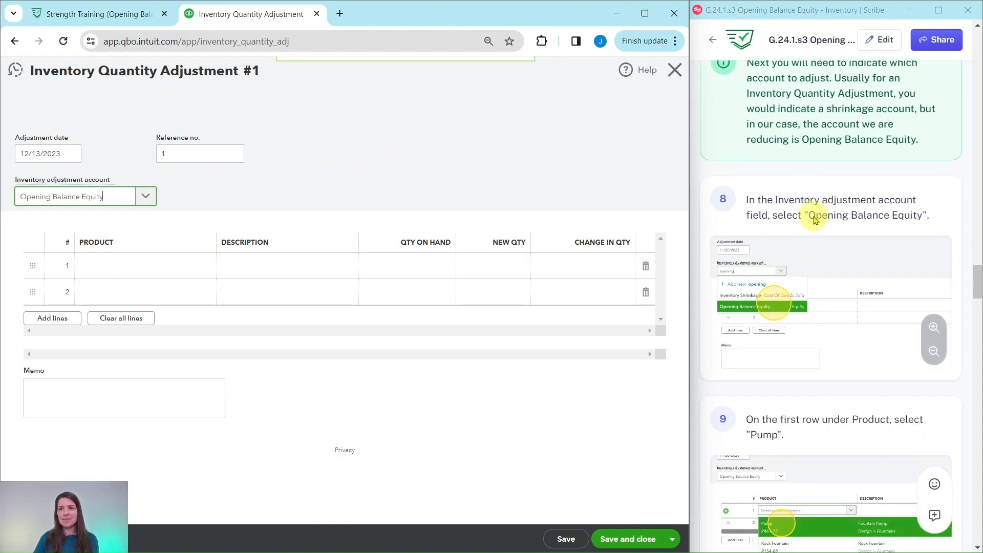
{"action": "scroll", "coordinate": [811, 215], "scroll_direction": "down", "scroll_amount": 5}
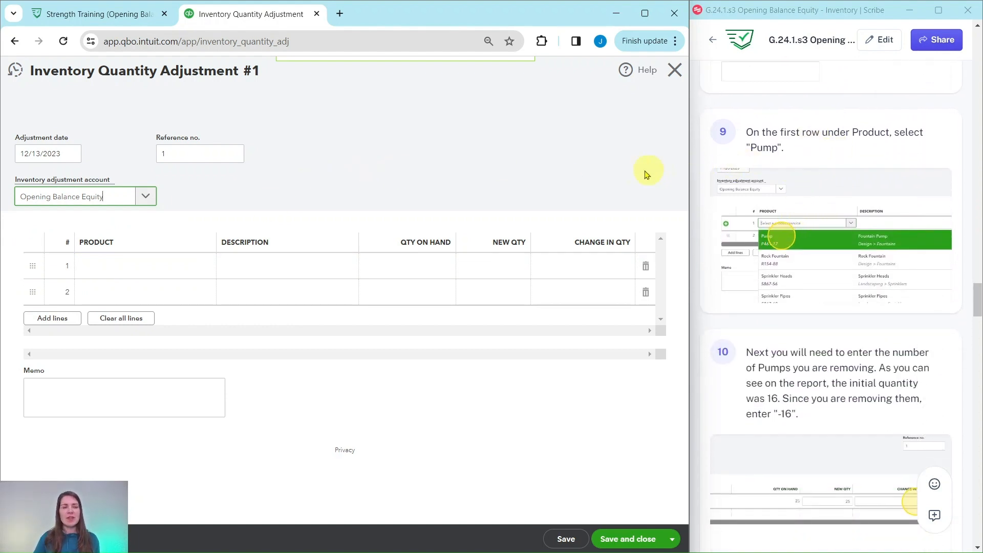
{"action": "left_click", "coordinate": [134, 267]}
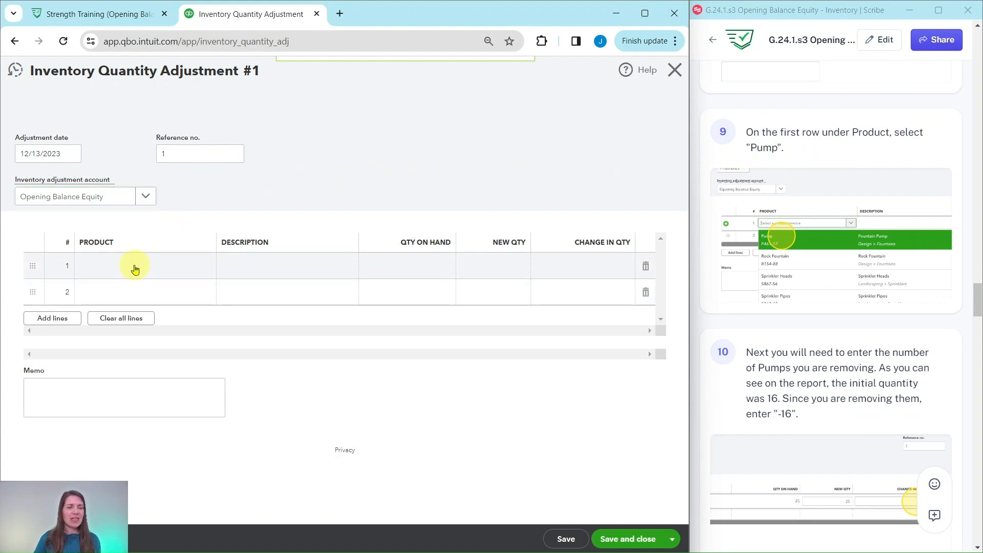
{"action": "left_click", "coordinate": [134, 266]}
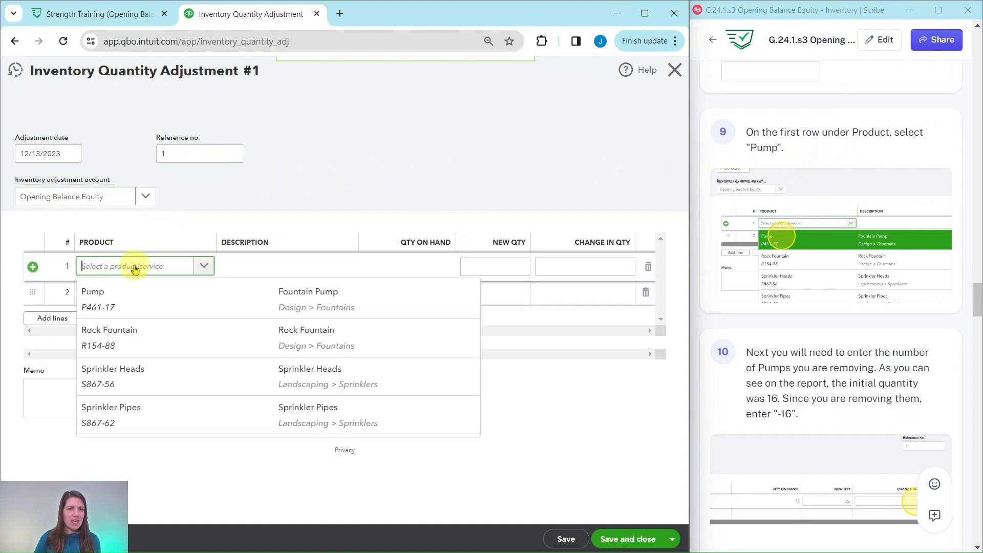
Put Design:Fountains:Pump on line 1 with a -16 change, leaving quantity 9.
{"action": "left_click", "coordinate": [113, 298]}
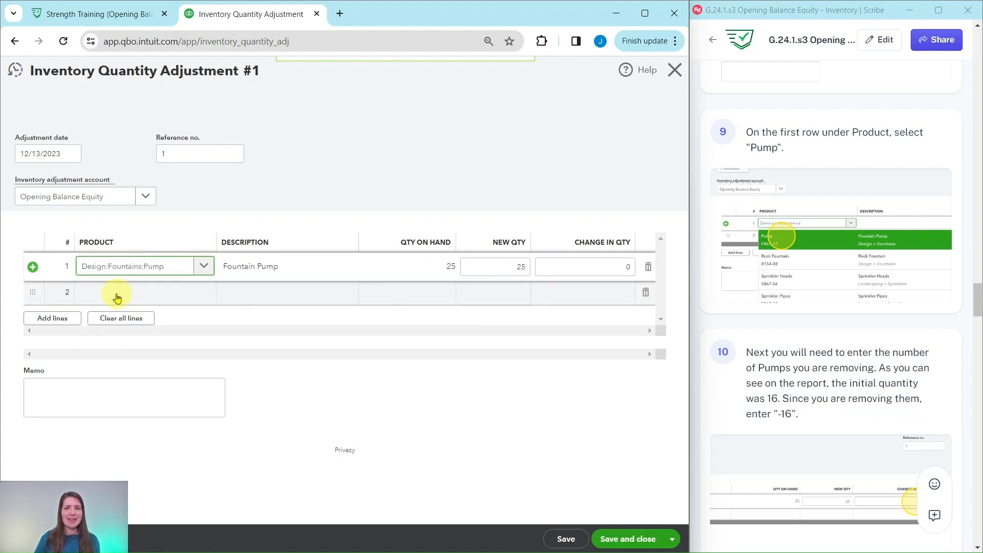
{"action": "scroll", "coordinate": [813, 291], "scroll_direction": "down", "scroll_amount": 3}
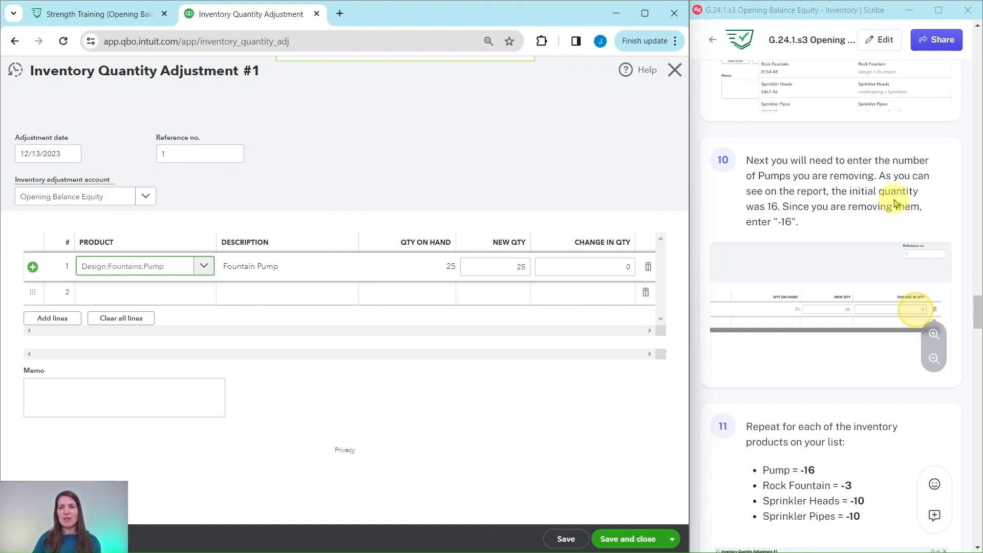
{"action": "scroll", "coordinate": [870, 210], "scroll_direction": "down", "scroll_amount": 1}
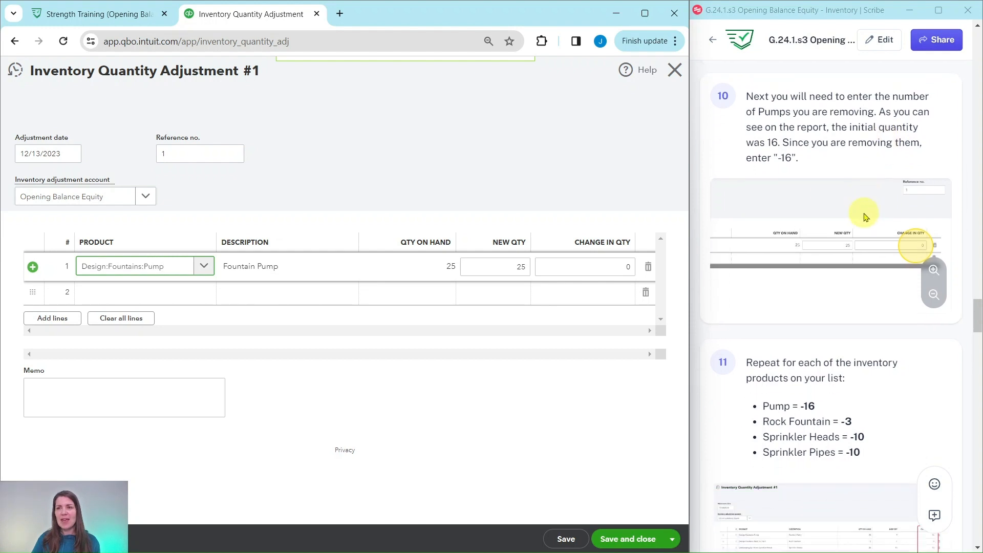
{"action": "left_click", "coordinate": [622, 265]}
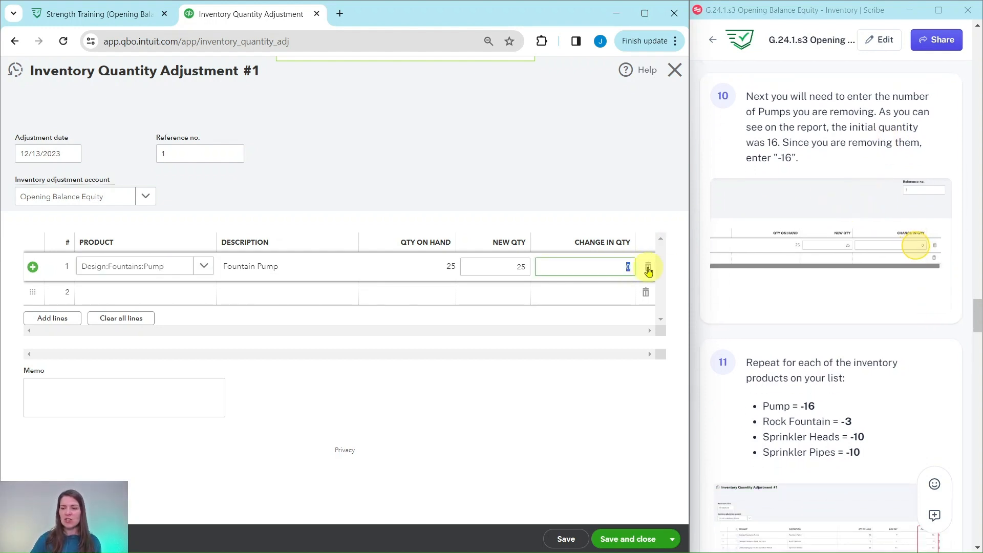
{"action": "type", "text": "-16"}
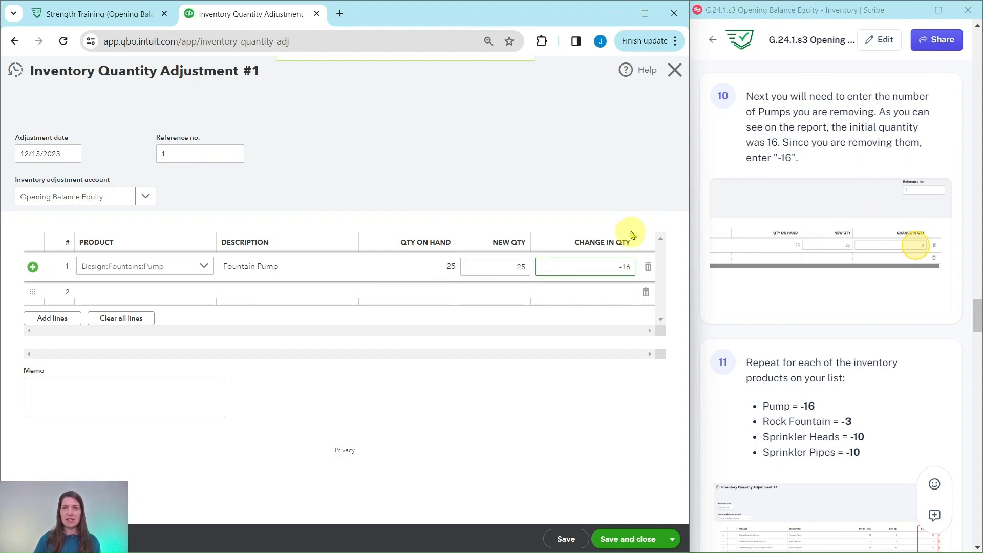
{"action": "left_click", "coordinate": [575, 193]}
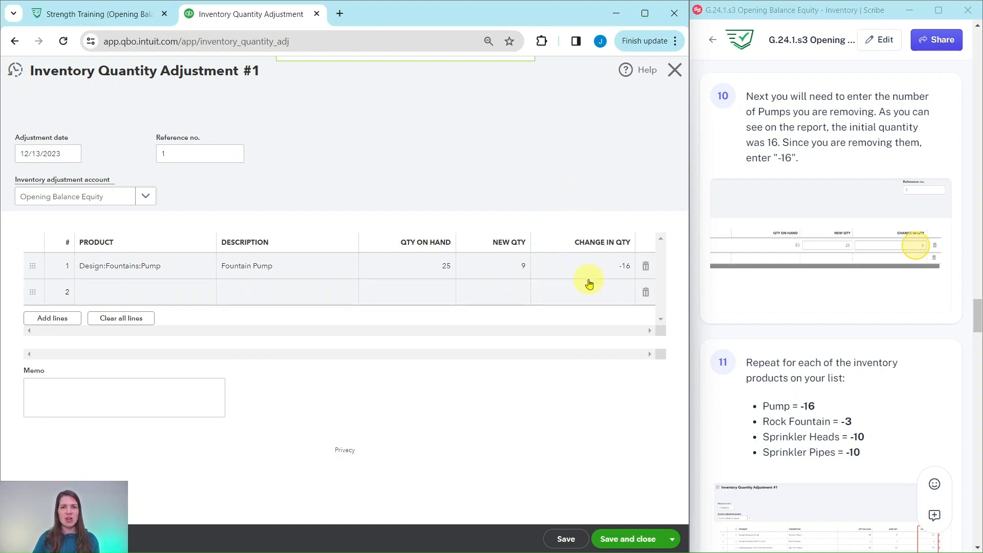
{"action": "scroll", "coordinate": [811, 258], "scroll_direction": "down", "scroll_amount": 5}
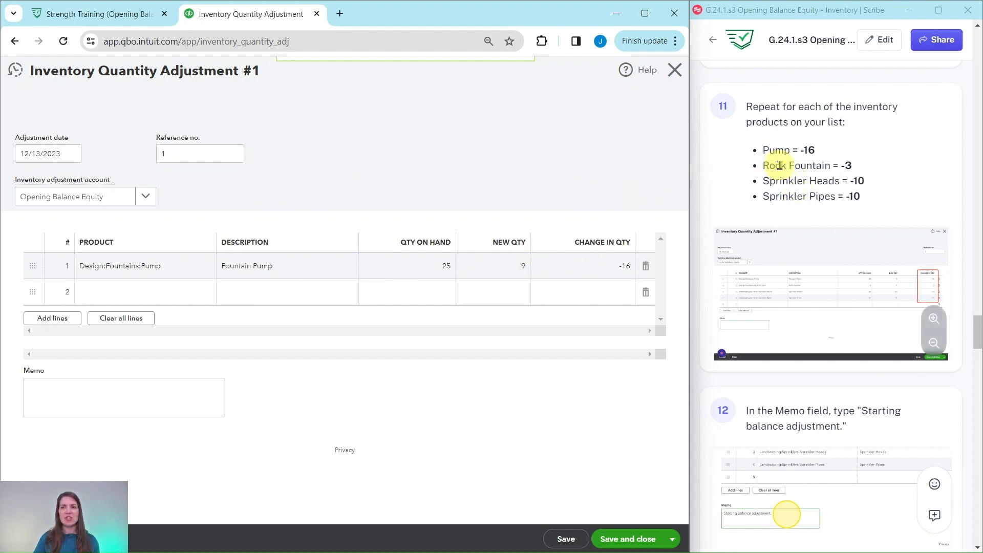
Add Rock Fountain on line 2 with a -3 quantity change.
{"action": "left_click", "coordinate": [141, 296]}
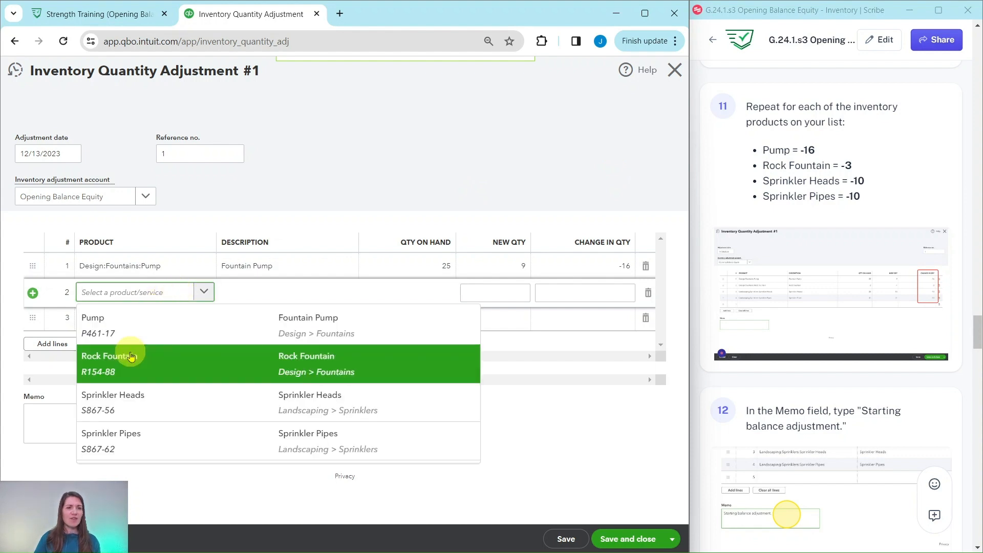
{"action": "left_click", "coordinate": [129, 363]}
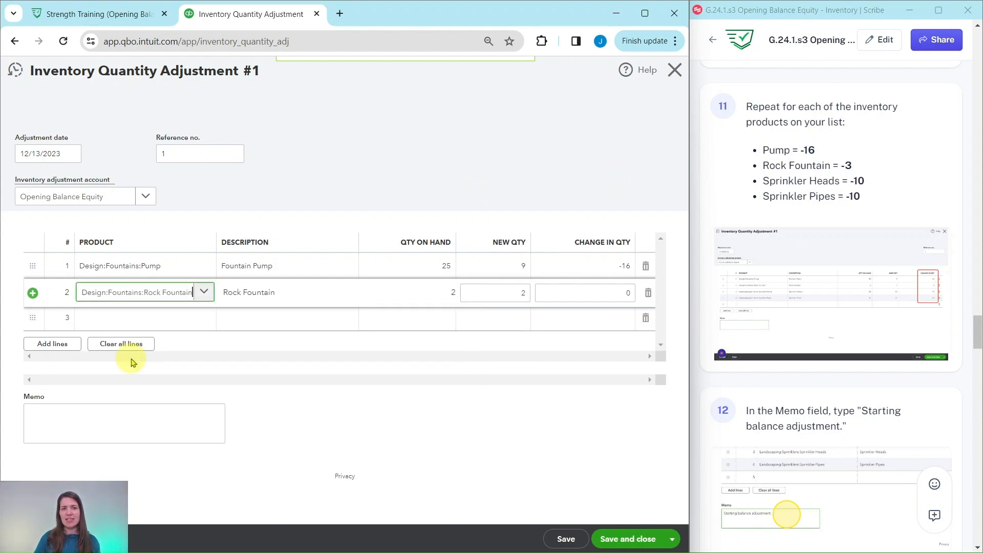
{"action": "left_click", "coordinate": [629, 292]}
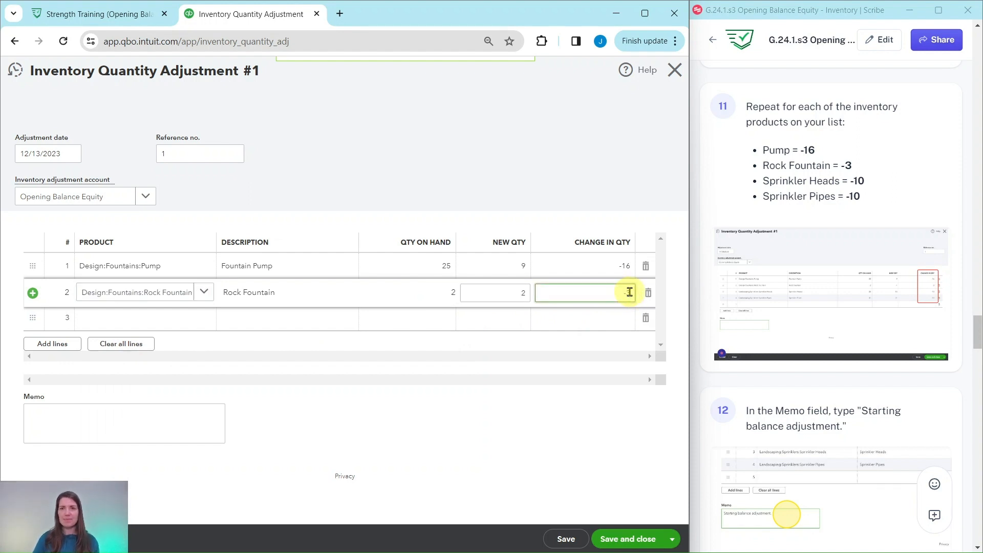
{"action": "type", "text": "-3"}
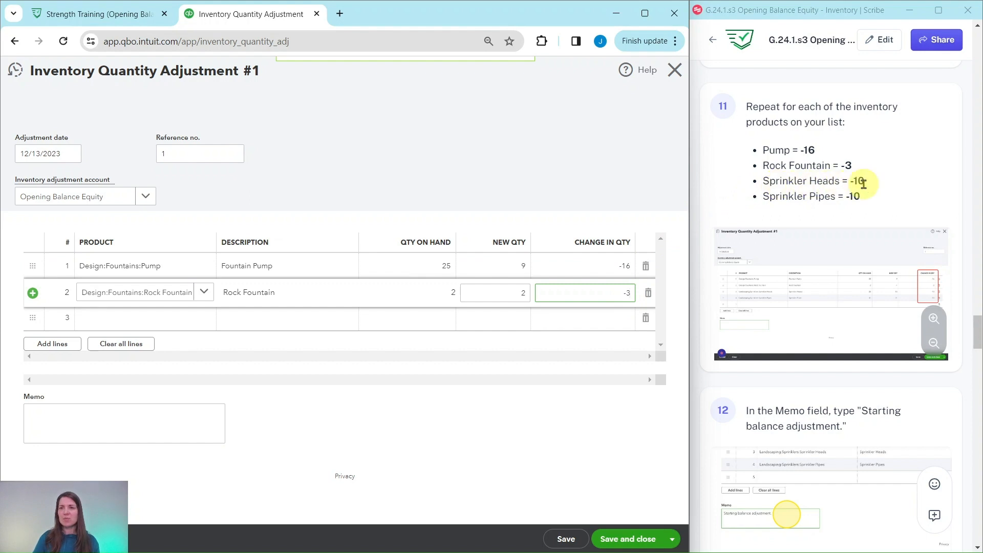
{"action": "left_click", "coordinate": [179, 320]}
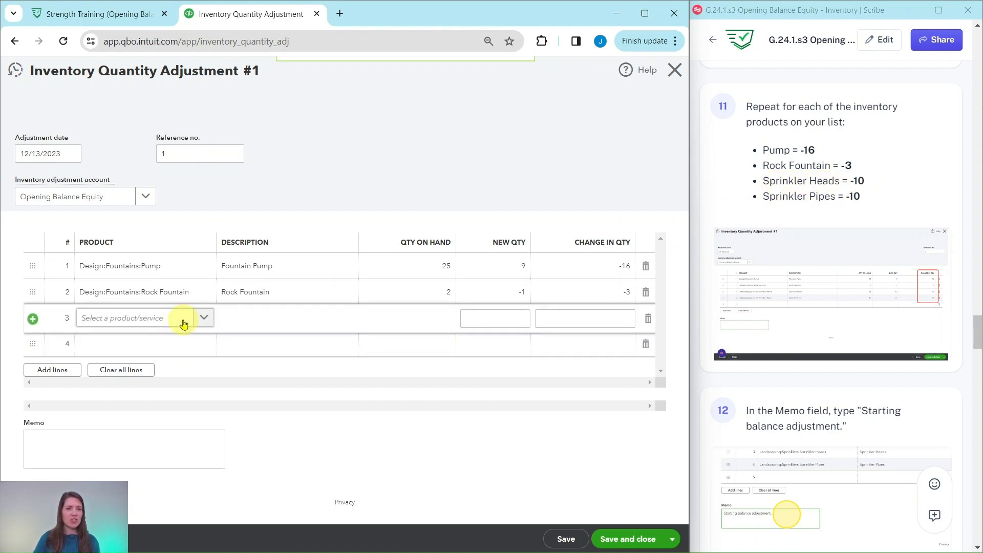
Add Sprinkler Heads and Sprinkler Pipes lines, each with a -10 quantity change.
{"action": "left_click", "coordinate": [202, 320]}
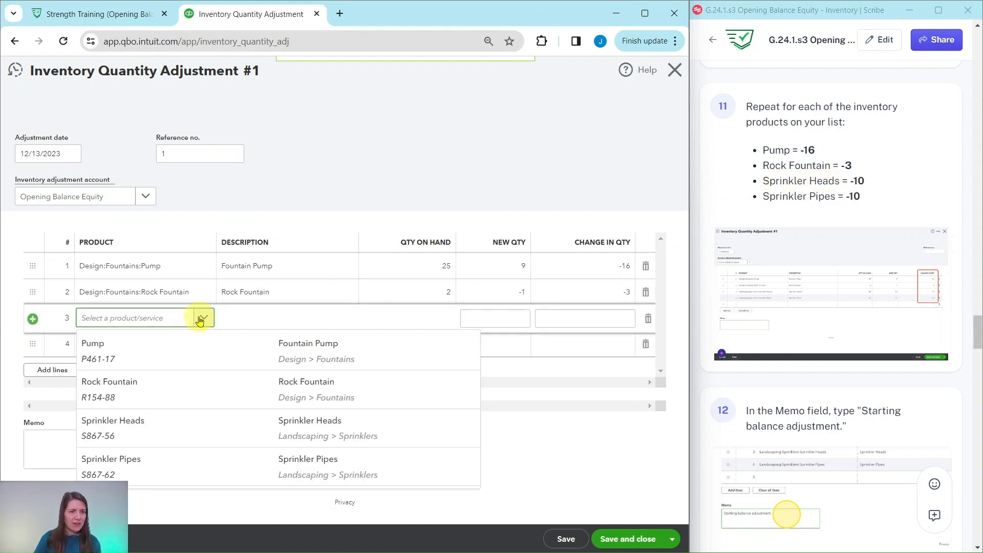
{"action": "left_click", "coordinate": [189, 432]}
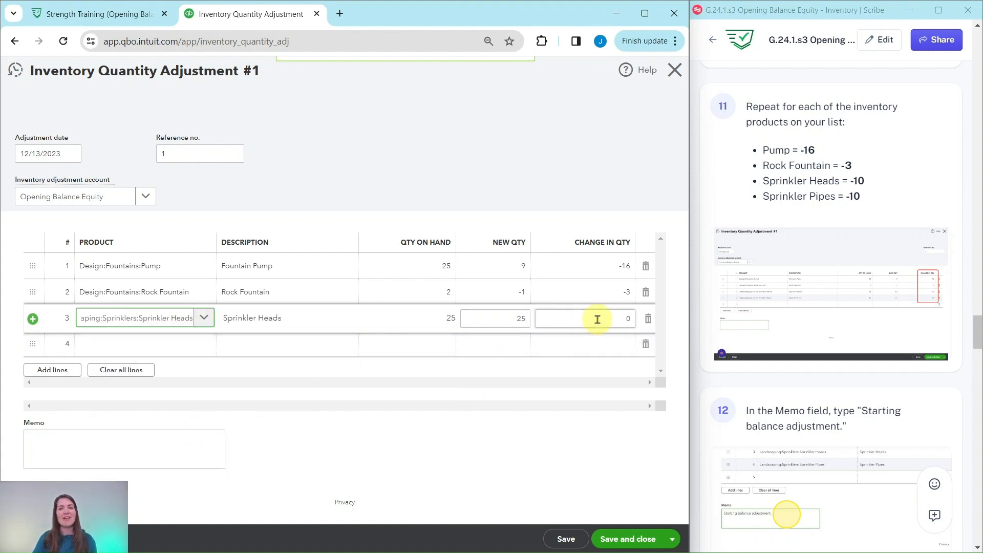
{"action": "left_click", "coordinate": [618, 316]}
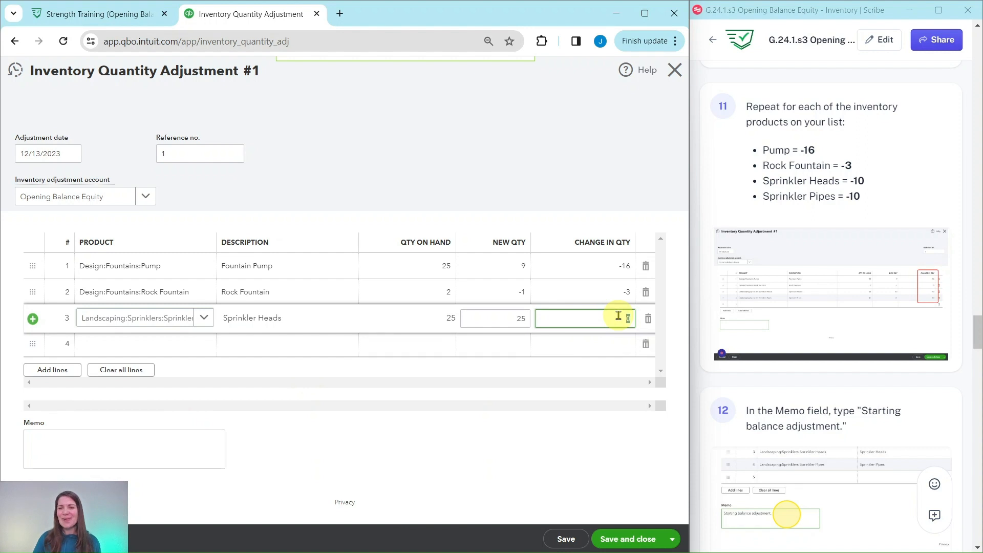
{"action": "type", "text": "-10"}
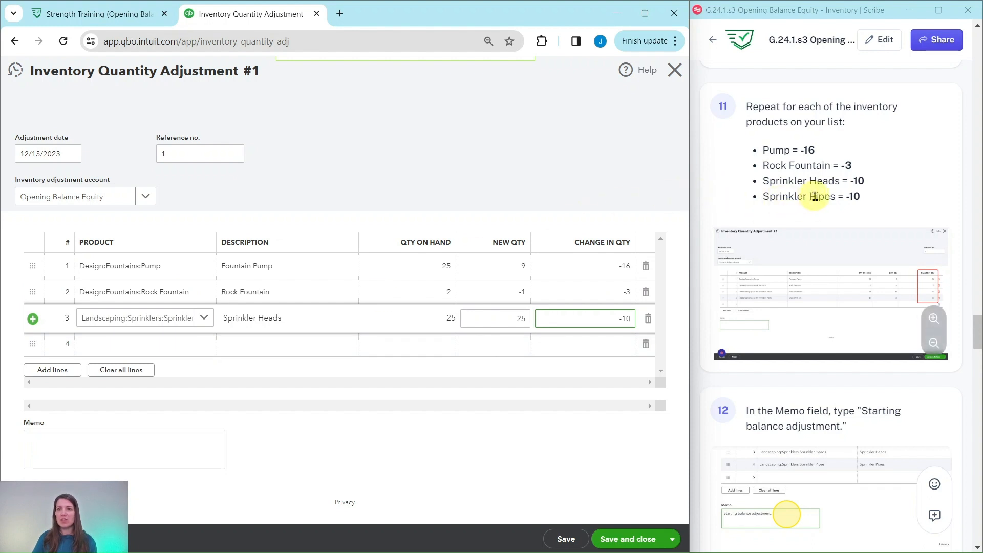
{"action": "left_click", "coordinate": [195, 344]}
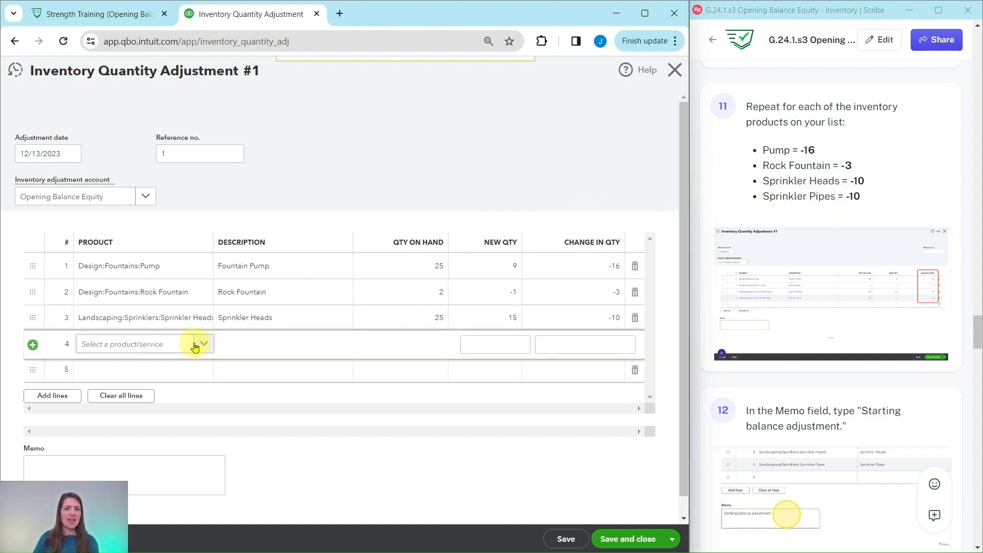
{"action": "left_click", "coordinate": [203, 346]}
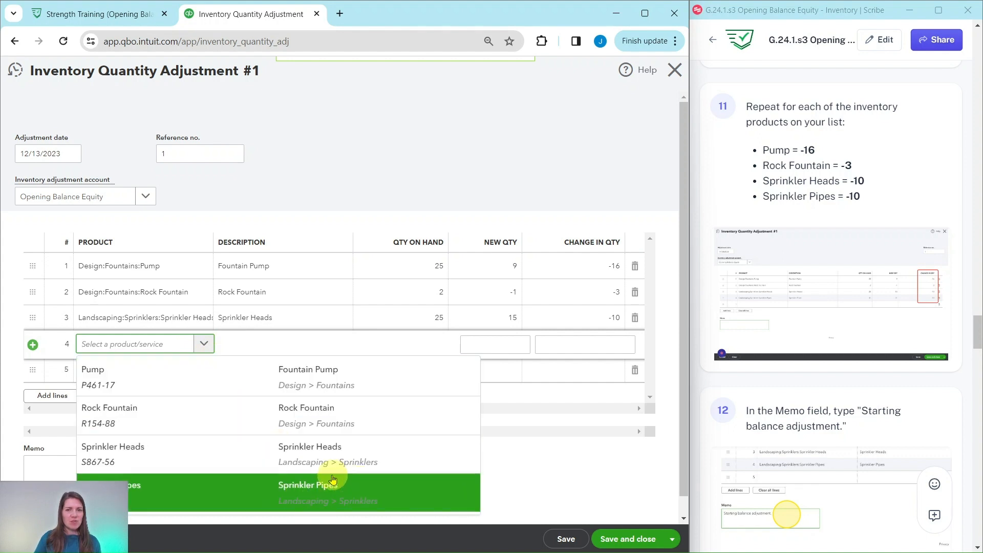
{"action": "left_click", "coordinate": [289, 499]}
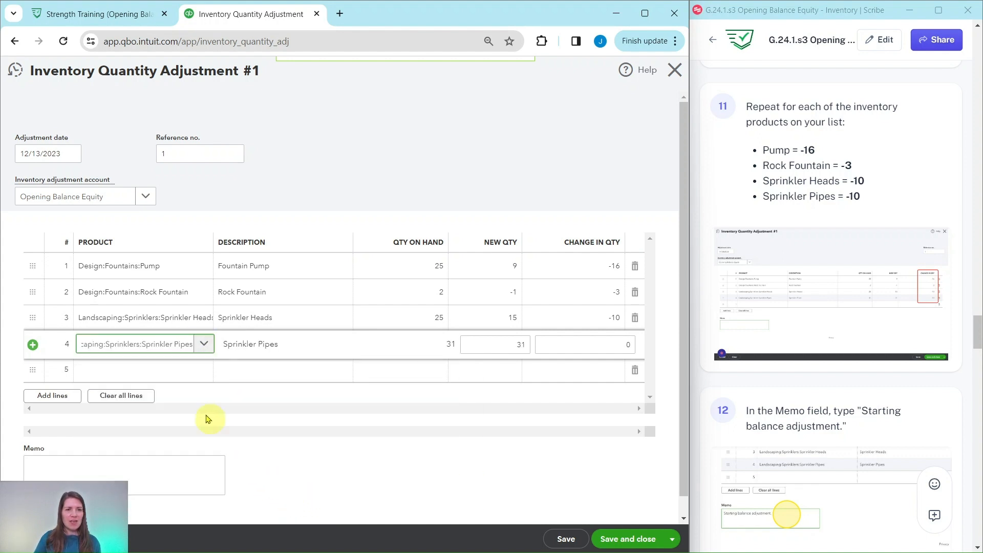
{"action": "left_click", "coordinate": [623, 344]}
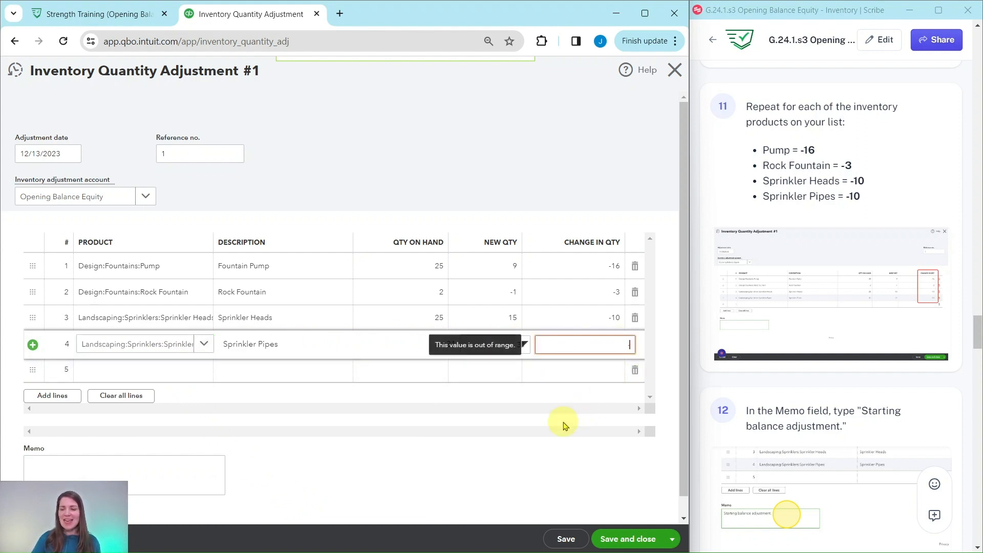
{"action": "type", "text": "-10"}
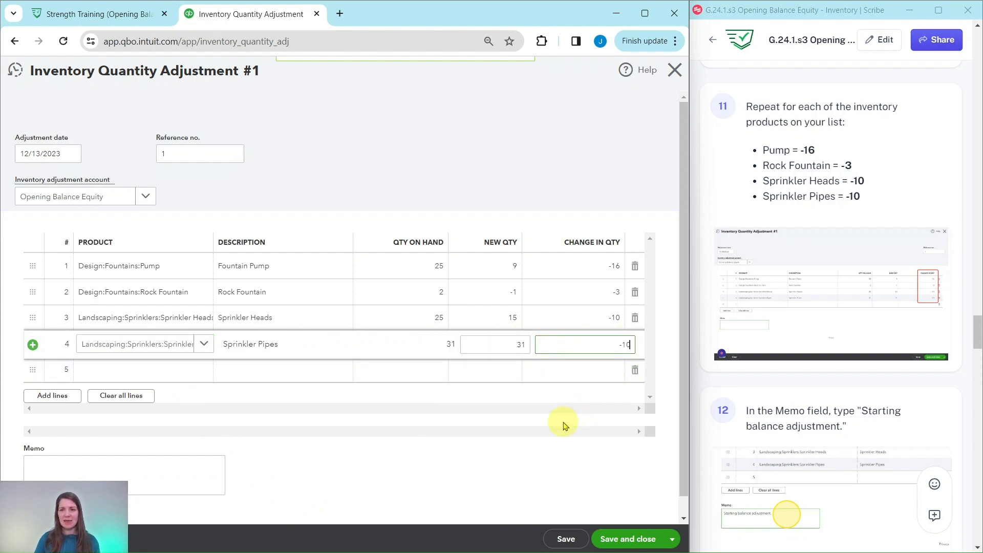
{"action": "left_click", "coordinate": [522, 160]}
Give the adjustment the memo 'Starting balance adjustment'.
{"action": "scroll", "coordinate": [543, 266], "scroll_direction": "down", "scroll_amount": 1}
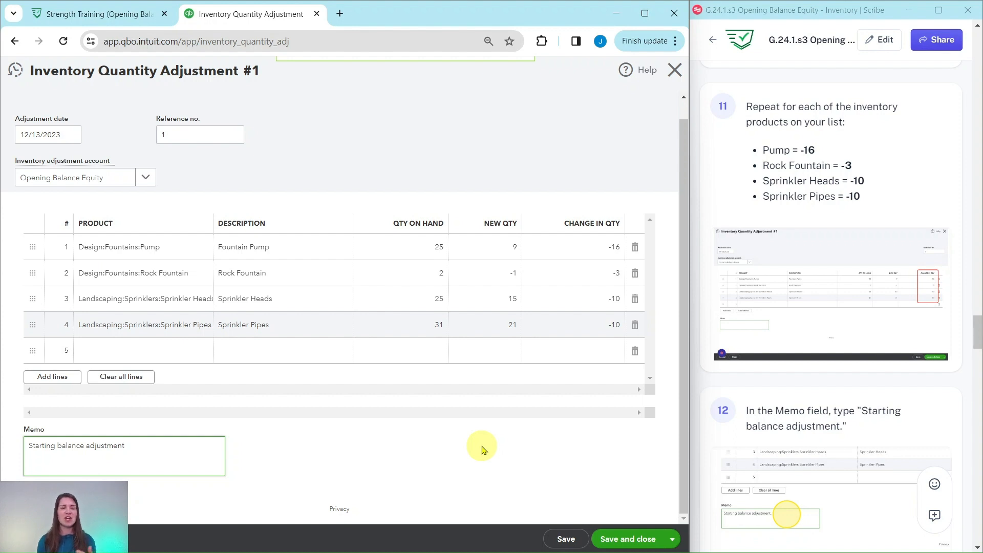
{"action": "scroll", "coordinate": [804, 346], "scroll_direction": "down", "scroll_amount": 10}
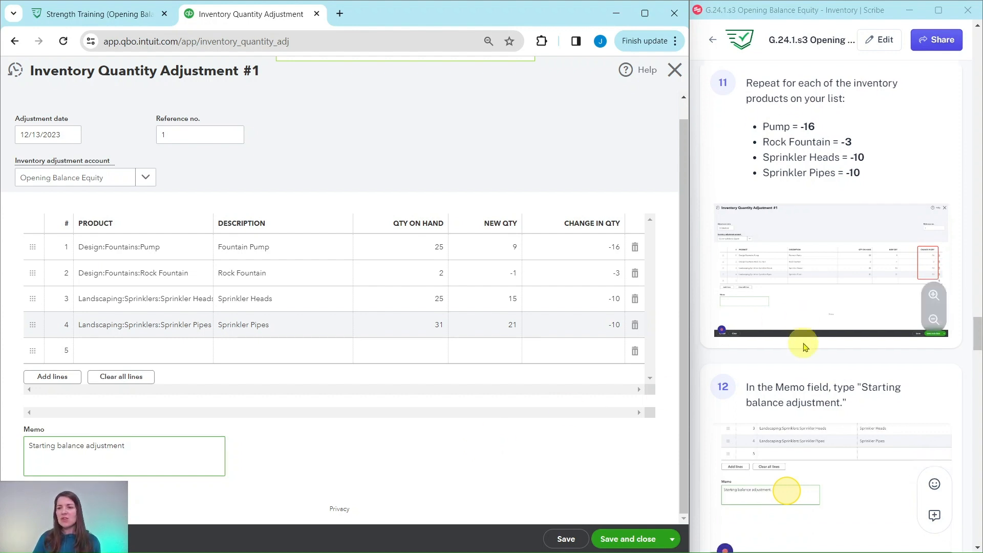
{"action": "scroll", "coordinate": [800, 347], "scroll_direction": "down", "scroll_amount": 1}
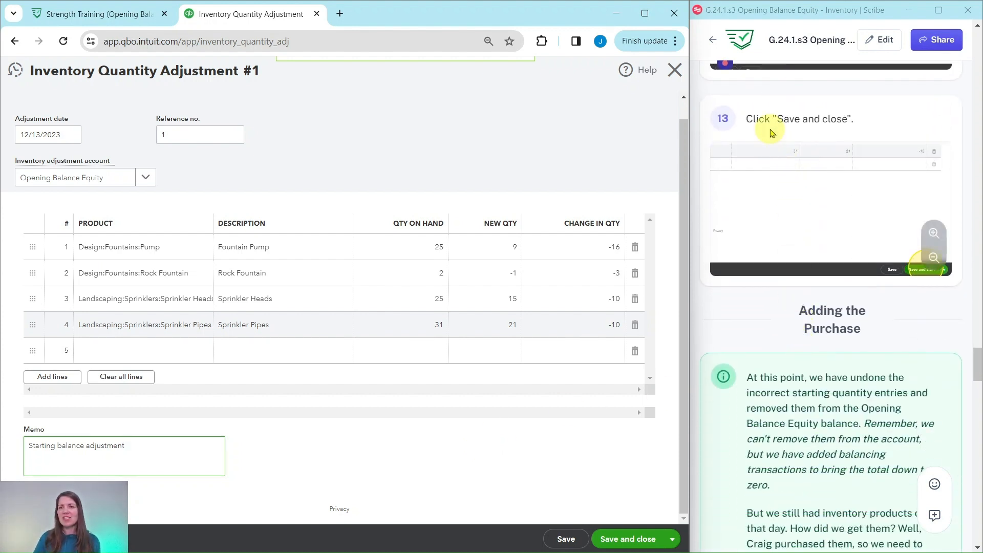
Save the adjustment and check Inventory Valuation Detail: Pump 9.00, Sprinkler Pipes 21.00.
{"action": "left_click", "coordinate": [631, 541]}
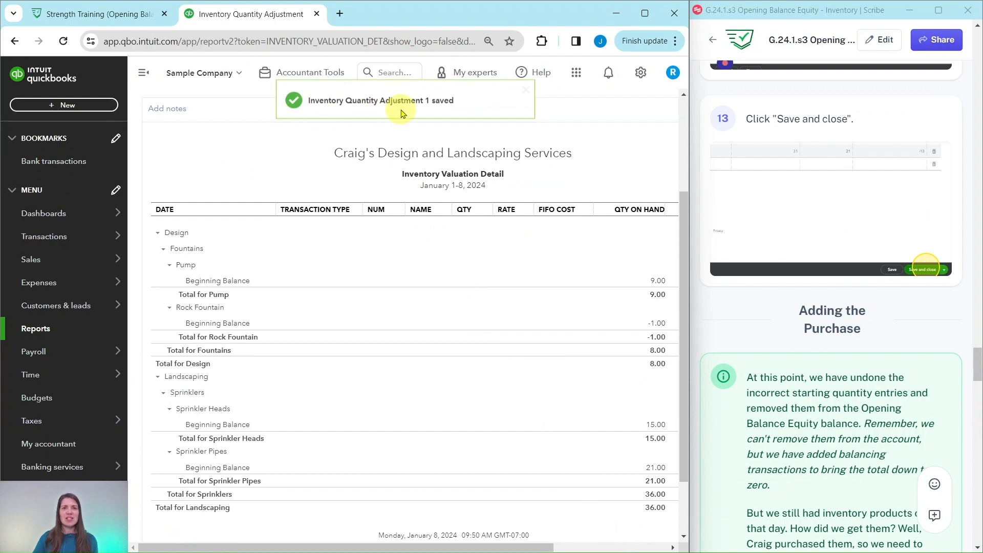
{"action": "scroll", "coordinate": [814, 297], "scroll_direction": "down", "scroll_amount": 5}
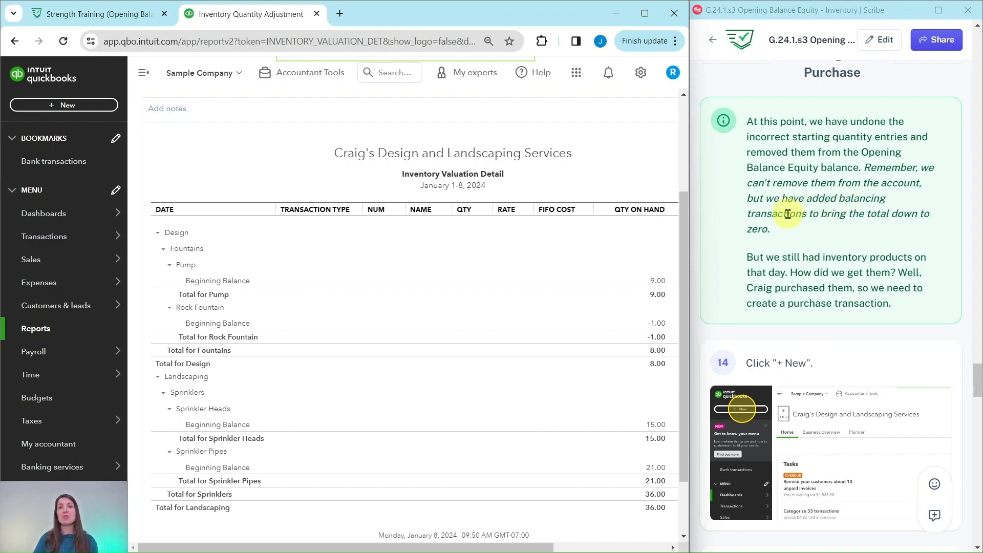
{"action": "scroll", "coordinate": [790, 212], "scroll_direction": "down", "scroll_amount": 3}
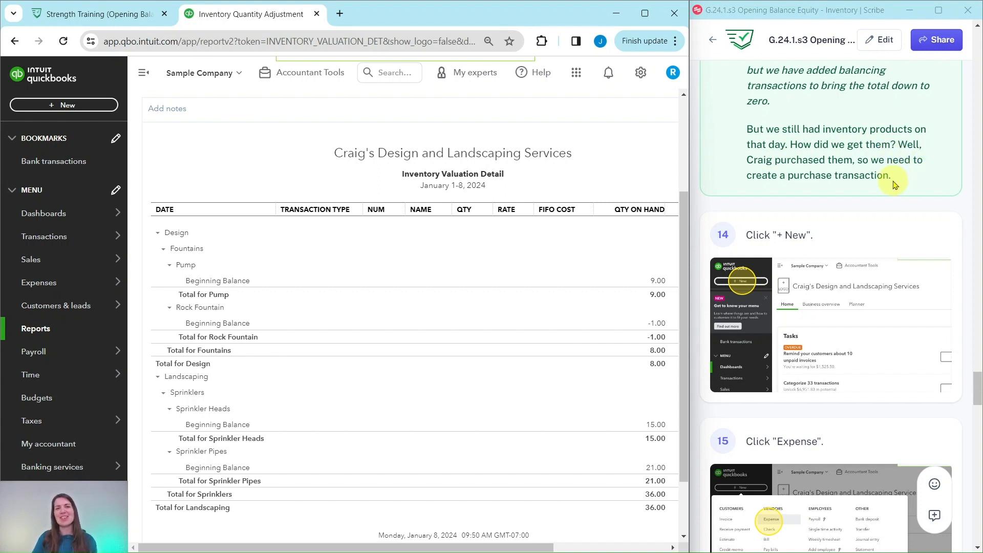
{"action": "scroll", "coordinate": [891, 177], "scroll_direction": "down", "scroll_amount": 3}
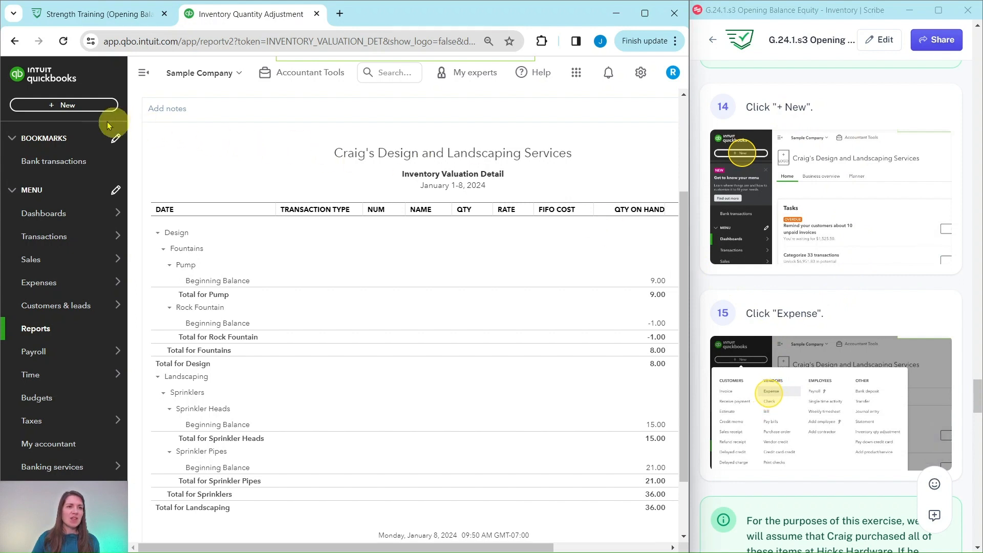
Create a new blank Expense from the + New menu, paid from Checking and dated 12/13/2023.
{"action": "left_click", "coordinate": [63, 108]}
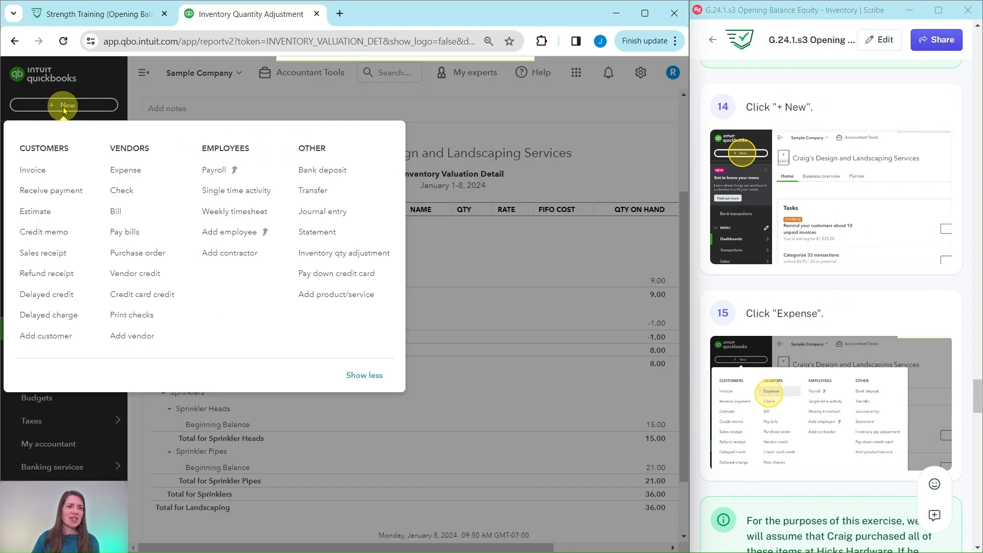
{"action": "left_click", "coordinate": [126, 173]}
{"action": "scroll", "coordinate": [849, 241], "scroll_direction": "down", "scroll_amount": 8}
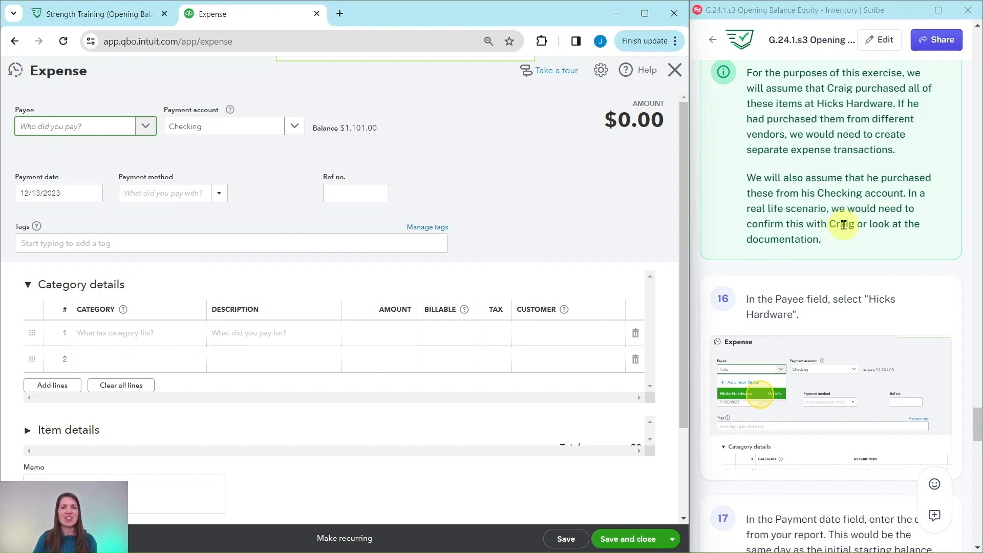
Choose Hicks Hardware as payee, auto-filling a $215.66 Job Materials:Sprinklers category line.
{"action": "scroll", "coordinate": [843, 223], "scroll_direction": "down", "scroll_amount": 5}
{"action": "scroll", "coordinate": [843, 223], "scroll_direction": "up", "scroll_amount": 2}
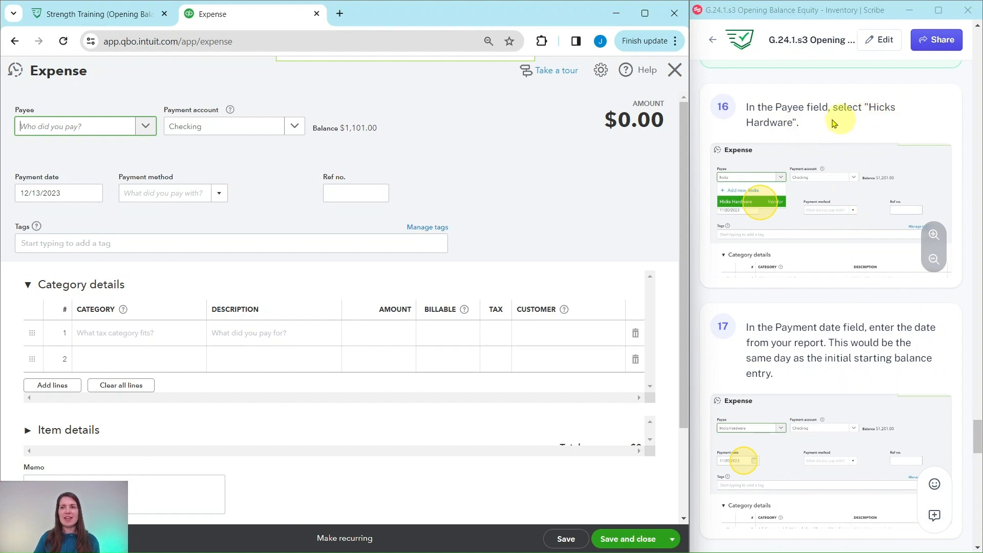
{"action": "left_click", "coordinate": [144, 127]}
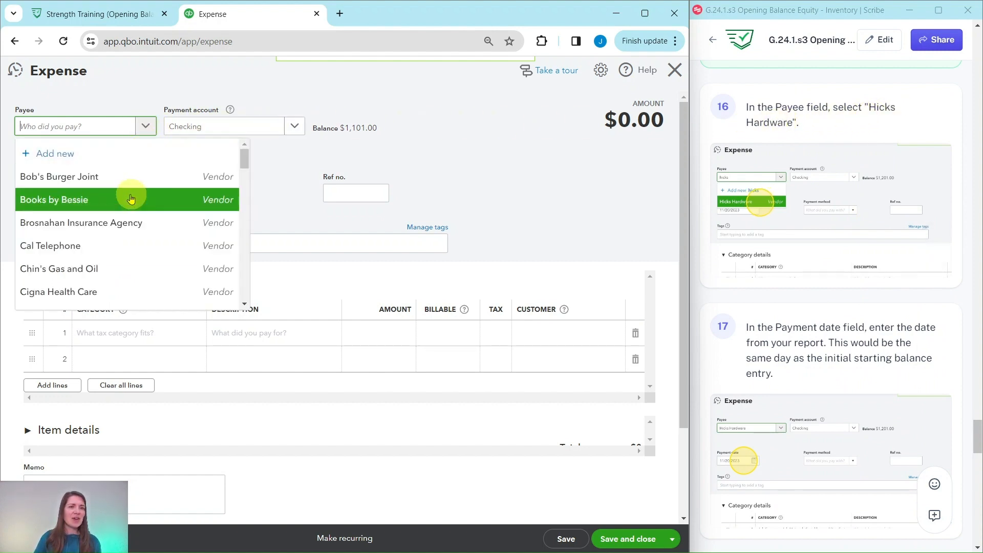
{"action": "scroll", "coordinate": [127, 193], "scroll_direction": "down", "scroll_amount": 7}
{"action": "scroll", "coordinate": [121, 197], "scroll_direction": "up", "scroll_amount": 2}
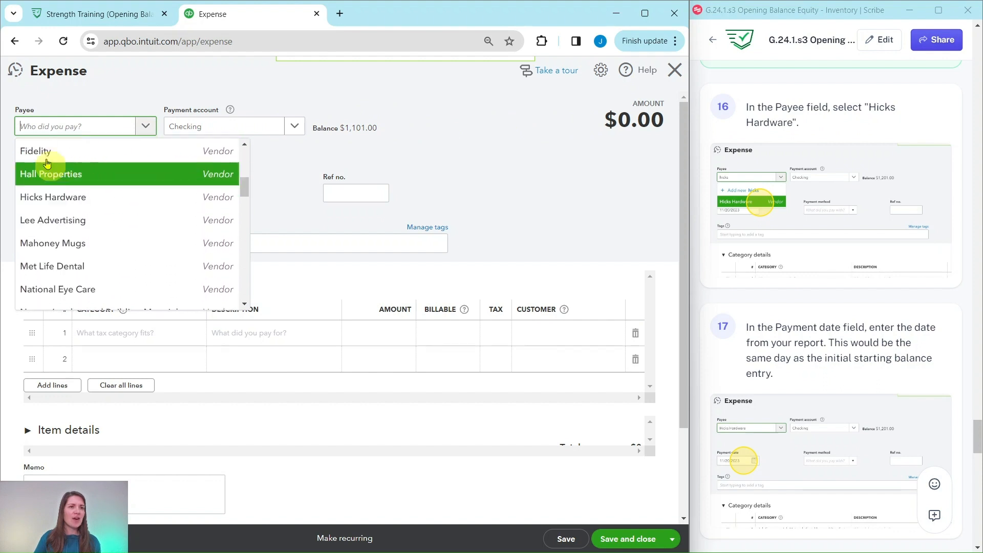
{"action": "left_click", "coordinate": [46, 197]}
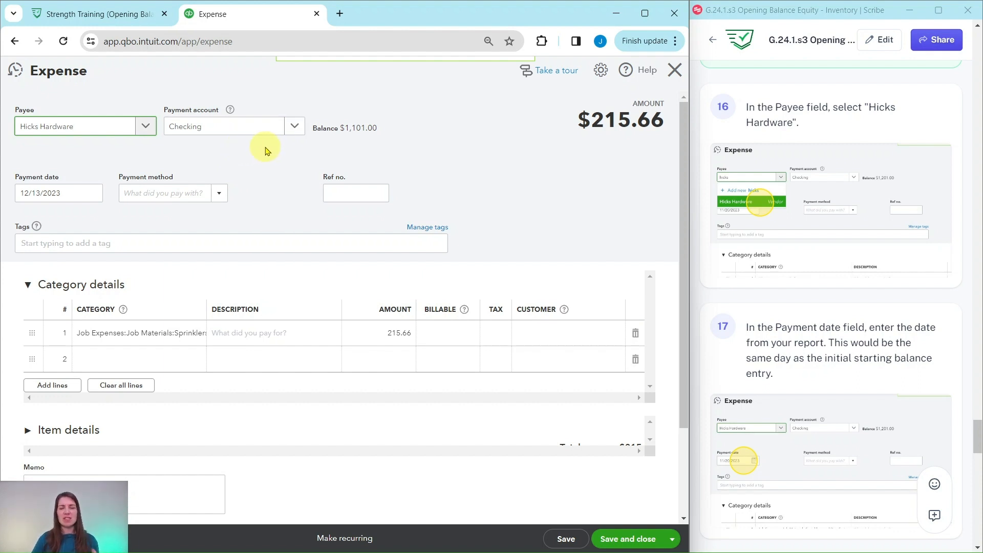
{"action": "scroll", "coordinate": [805, 183], "scroll_direction": "down", "scroll_amount": 3}
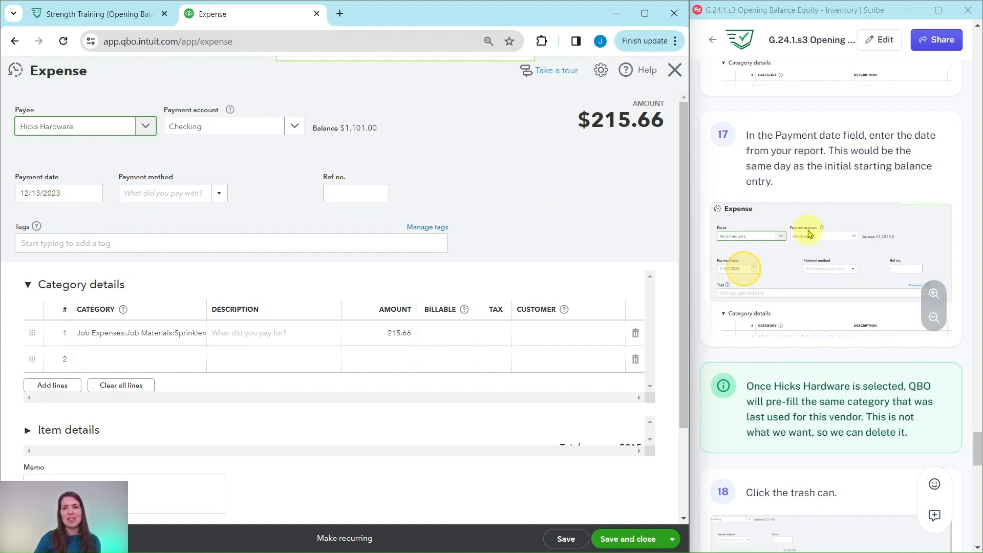
{"action": "scroll", "coordinate": [810, 229], "scroll_direction": "down", "scroll_amount": 5}
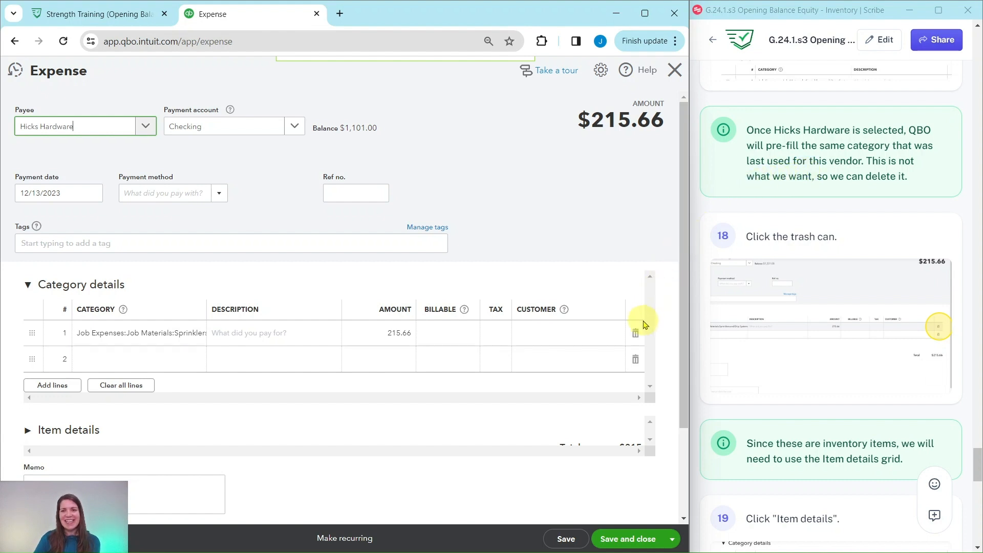
Delete the pre-filled $215.66 sprinkler category line, leaving the expense at $0.00.
{"action": "left_click", "coordinate": [636, 335]}
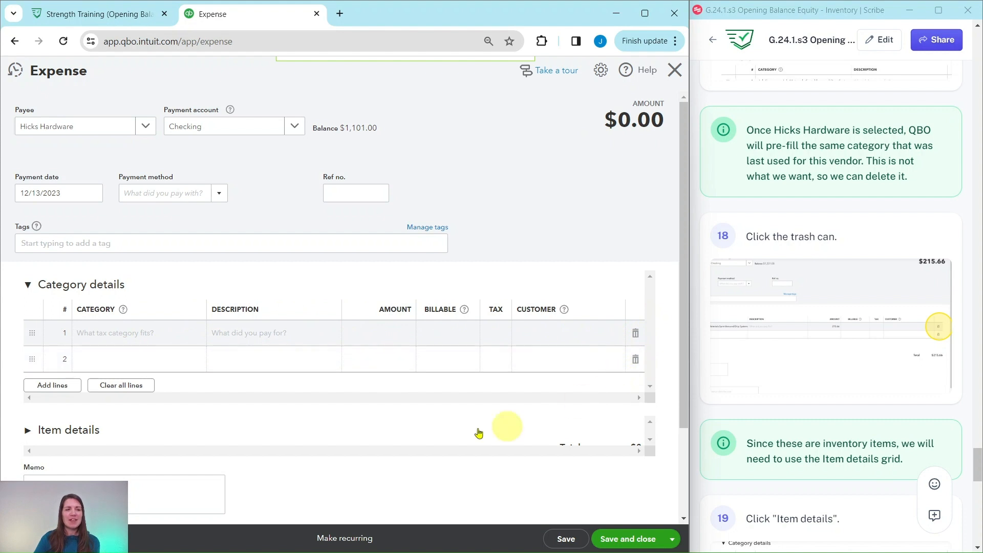
{"action": "scroll", "coordinate": [384, 289], "scroll_direction": "down", "scroll_amount": 1}
{"action": "scroll", "coordinate": [397, 323], "scroll_direction": "down", "scroll_amount": 2}
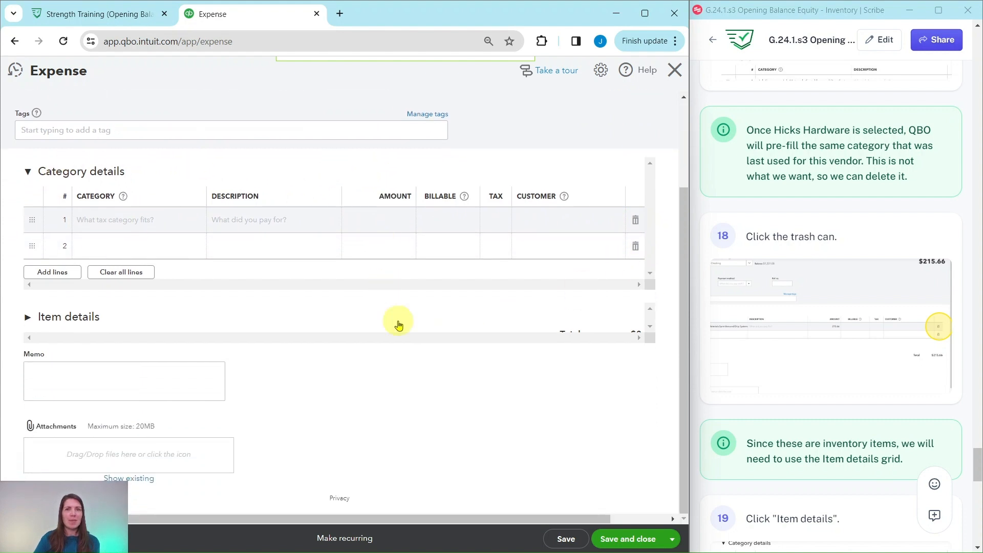
{"action": "scroll", "coordinate": [397, 323], "scroll_direction": "up", "scroll_amount": 3}
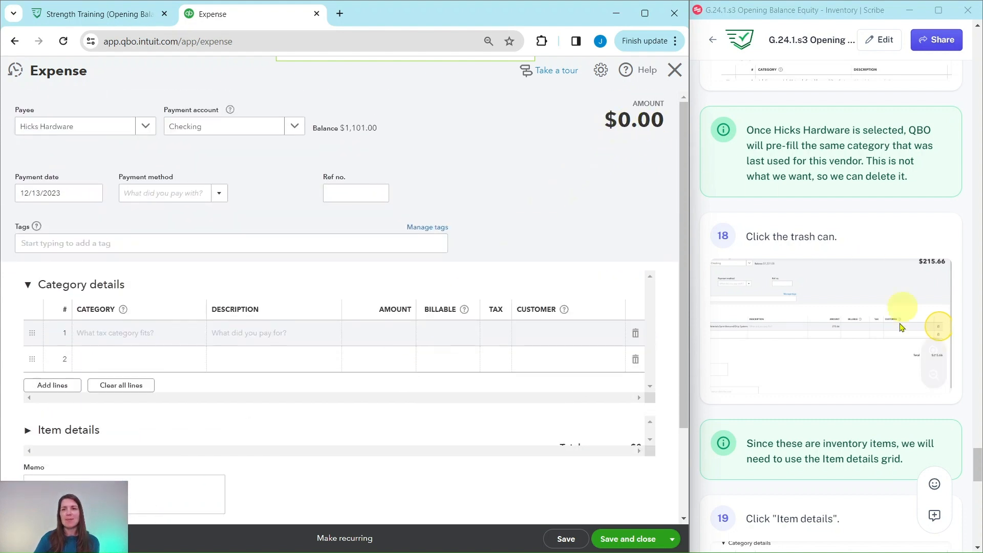
{"action": "scroll", "coordinate": [844, 365], "scroll_direction": "down", "scroll_amount": 5}
{"action": "scroll", "coordinate": [843, 364], "scroll_direction": "down", "scroll_amount": 1}
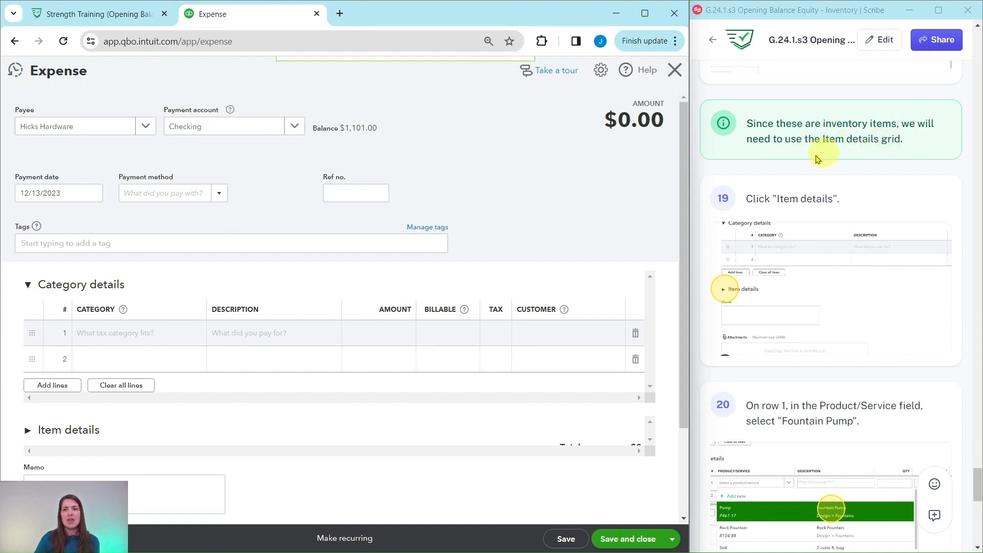
{"action": "scroll", "coordinate": [430, 248], "scroll_direction": "down", "scroll_amount": 2}
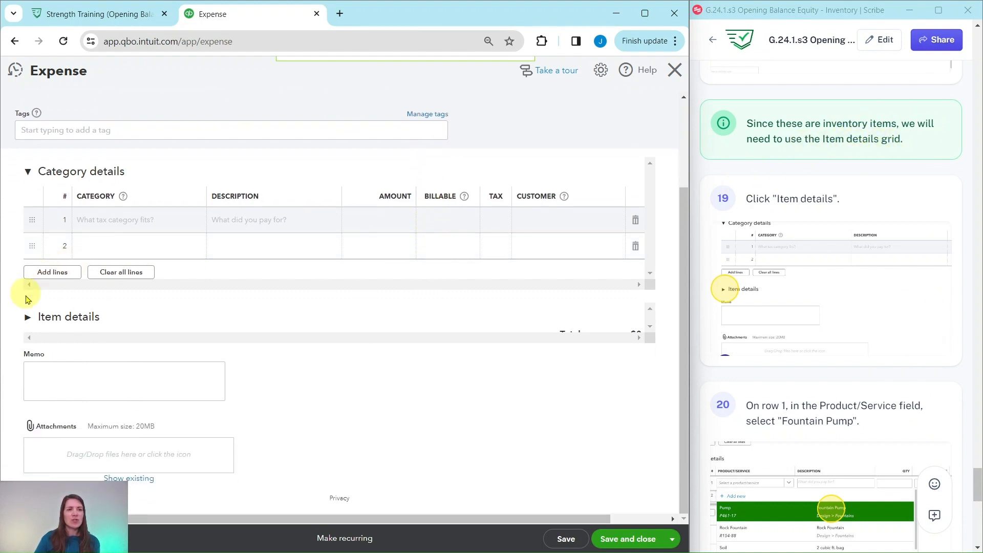
Expand the Item details grid and collapse the Category details section.
{"action": "left_click", "coordinate": [27, 317]}
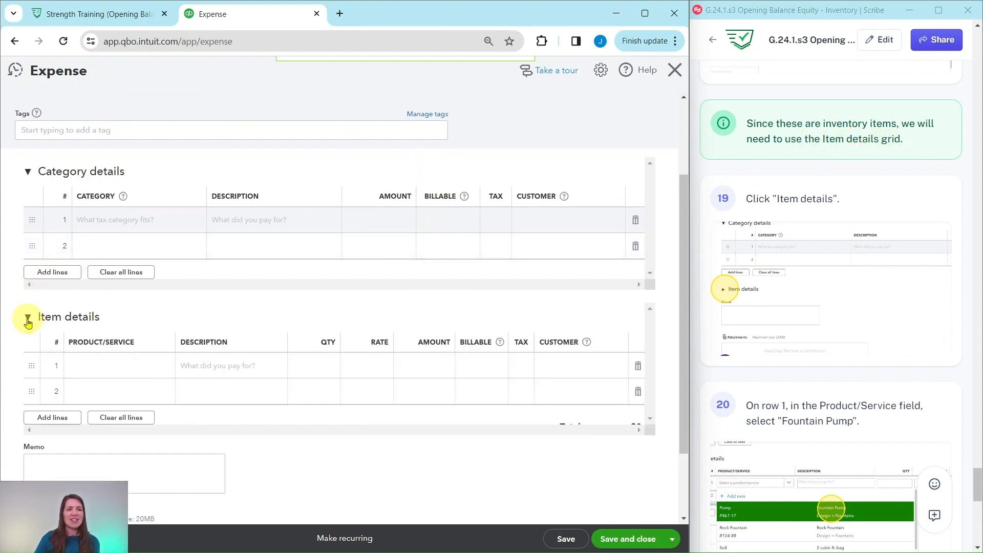
{"action": "left_click", "coordinate": [28, 173]}
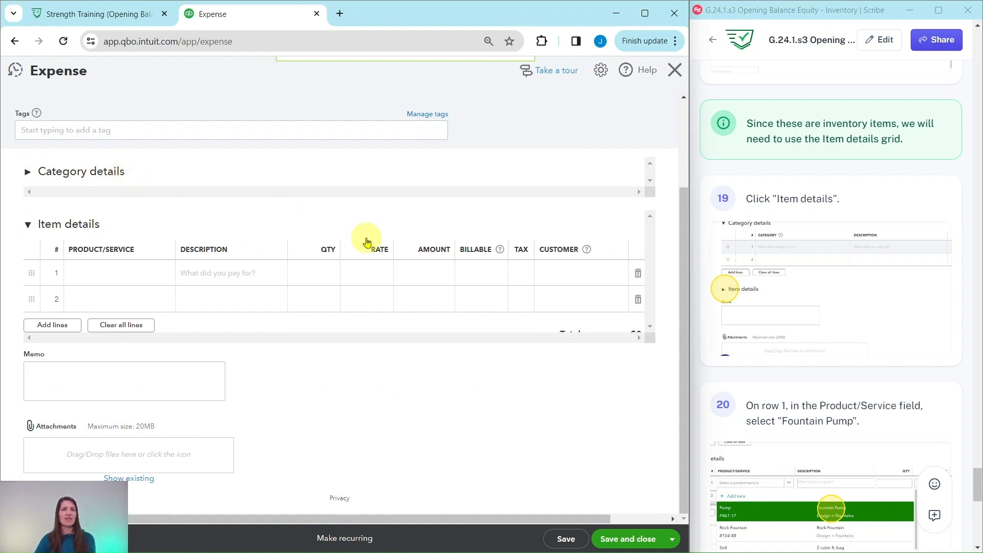
{"action": "scroll", "coordinate": [815, 274], "scroll_direction": "down", "scroll_amount": 3}
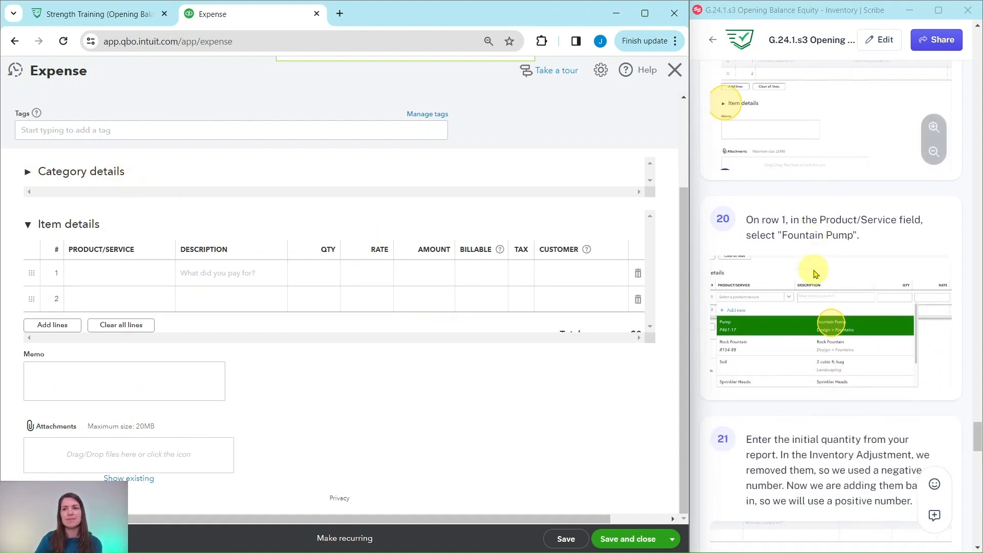
{"action": "scroll", "coordinate": [816, 274], "scroll_direction": "down", "scroll_amount": 2}
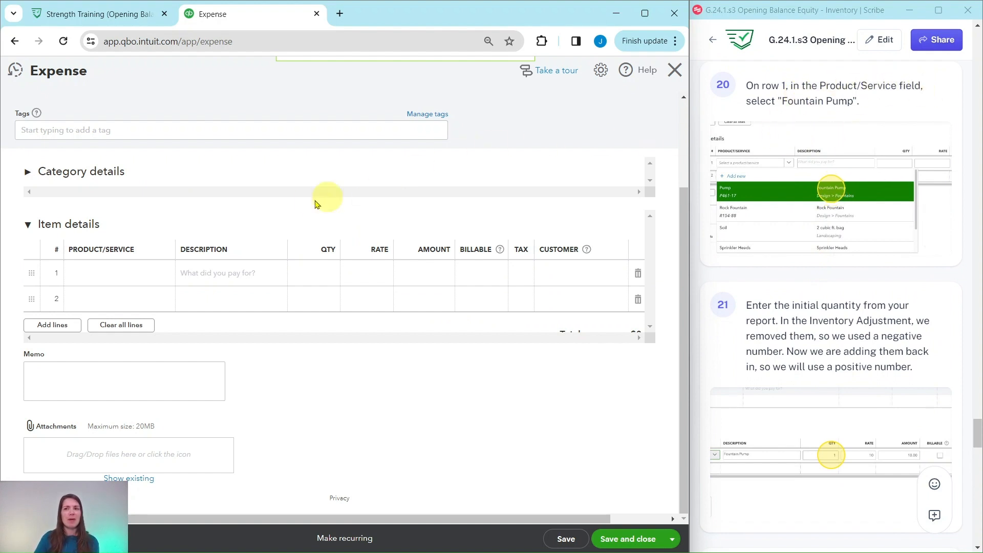
Put Design:Fountains:Pump (Fountain Pump) on item line 1 with quantity 16 at rate 10.
{"action": "left_click", "coordinate": [138, 274]}
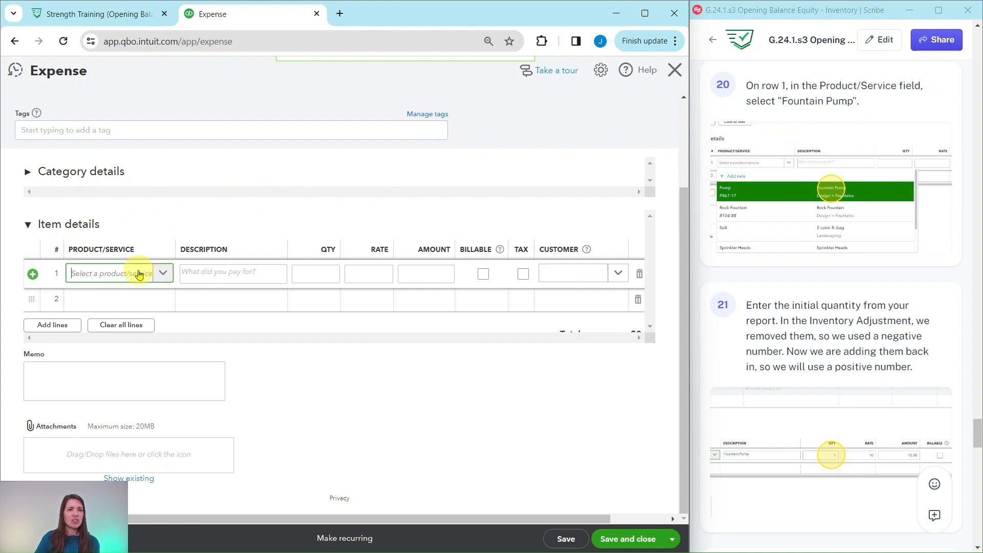
{"action": "left_click", "coordinate": [139, 274]}
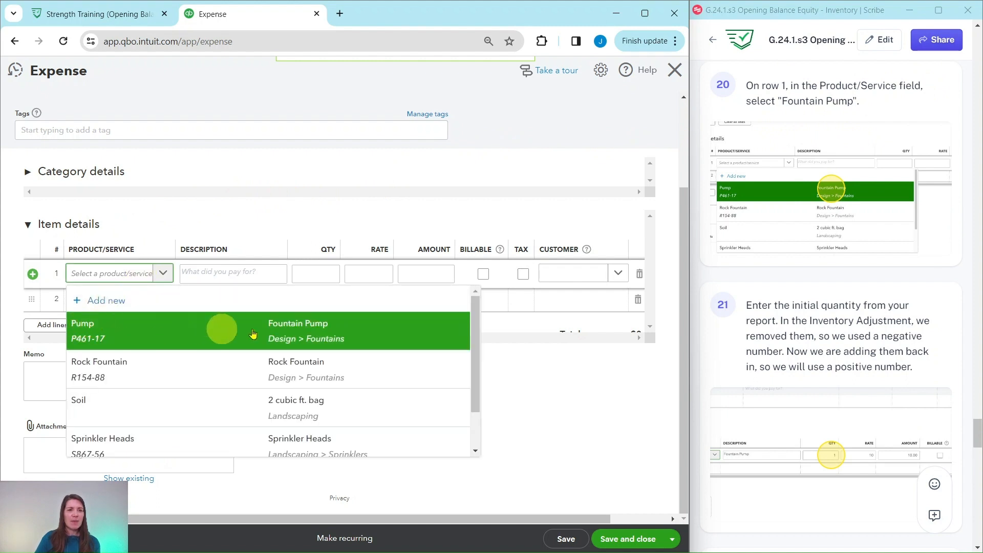
{"action": "left_click", "coordinate": [217, 334]}
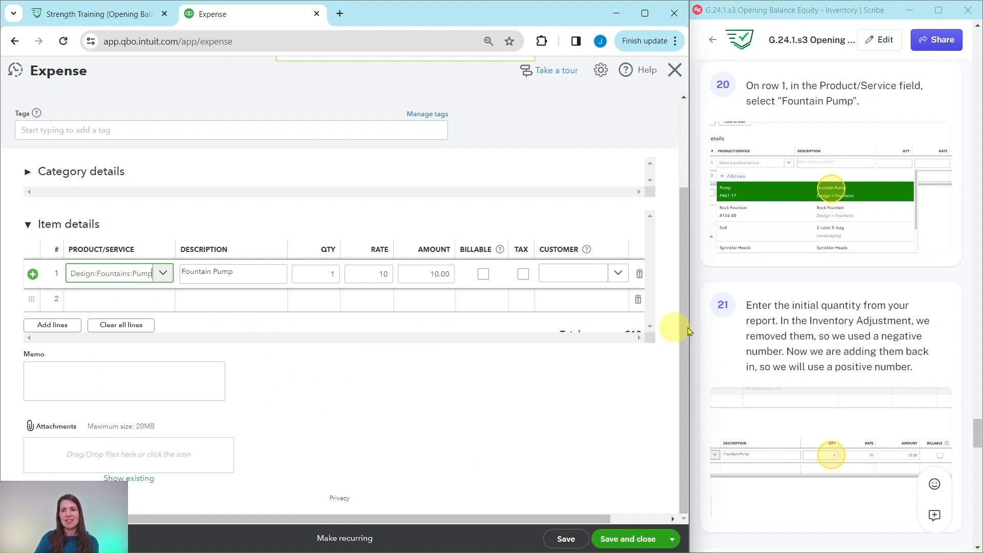
{"action": "scroll", "coordinate": [819, 230], "scroll_direction": "down", "scroll_amount": 3}
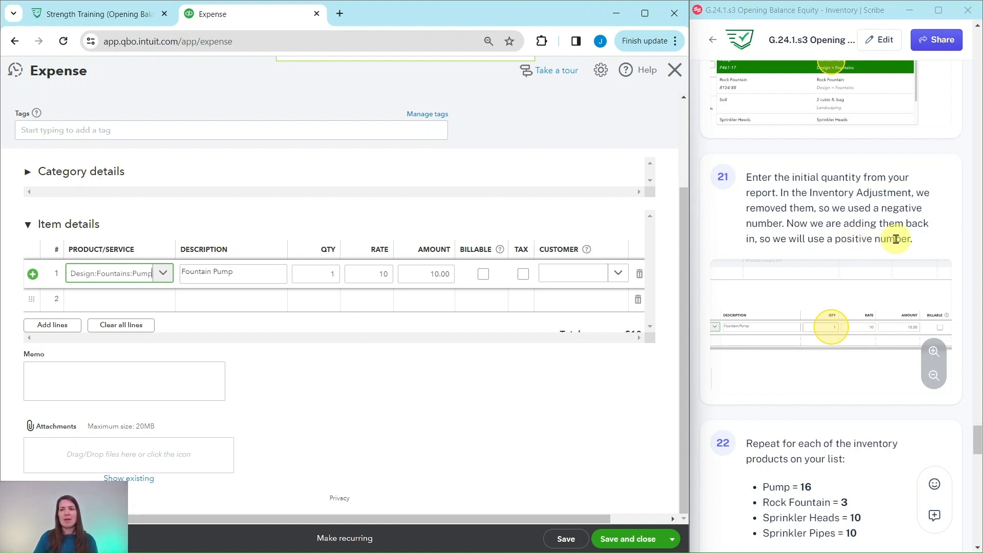
{"action": "scroll", "coordinate": [888, 239], "scroll_direction": "down", "scroll_amount": 1}
{"action": "scroll", "coordinate": [833, 281], "scroll_direction": "down", "scroll_amount": 3}
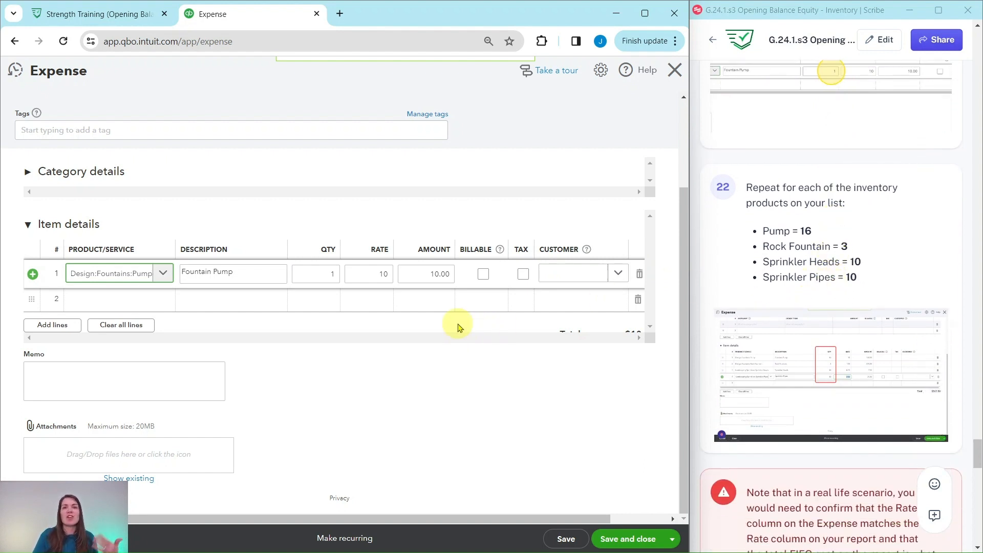
{"action": "left_click", "coordinate": [331, 273]}
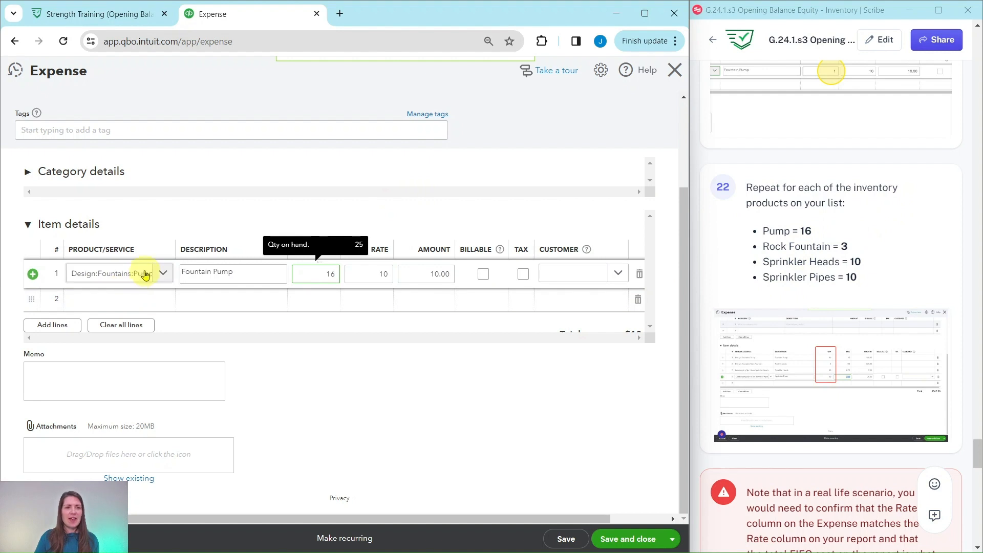
Add Rock Fountain as item line 2 with quantity 3 at 125.
{"action": "left_click", "coordinate": [153, 304]}
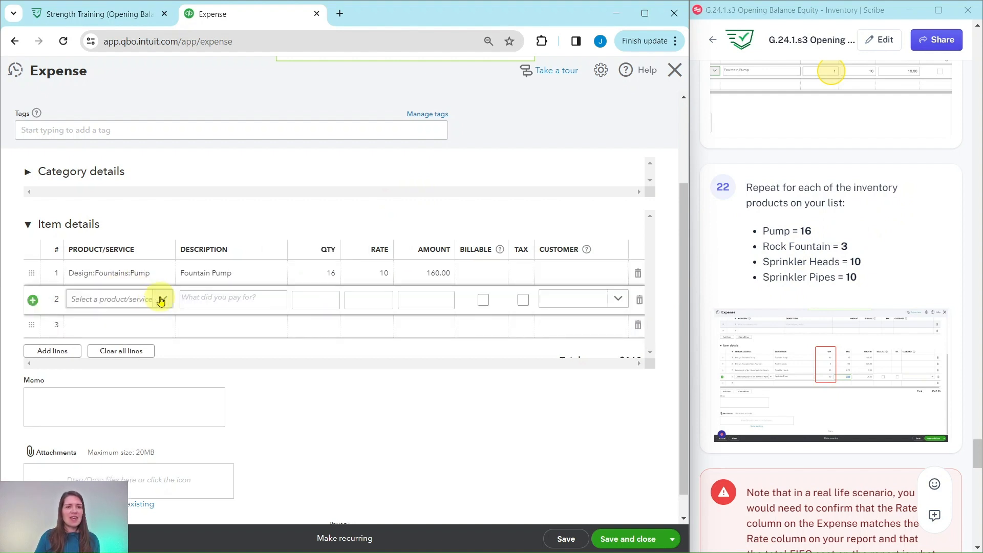
{"action": "left_click", "coordinate": [160, 298]}
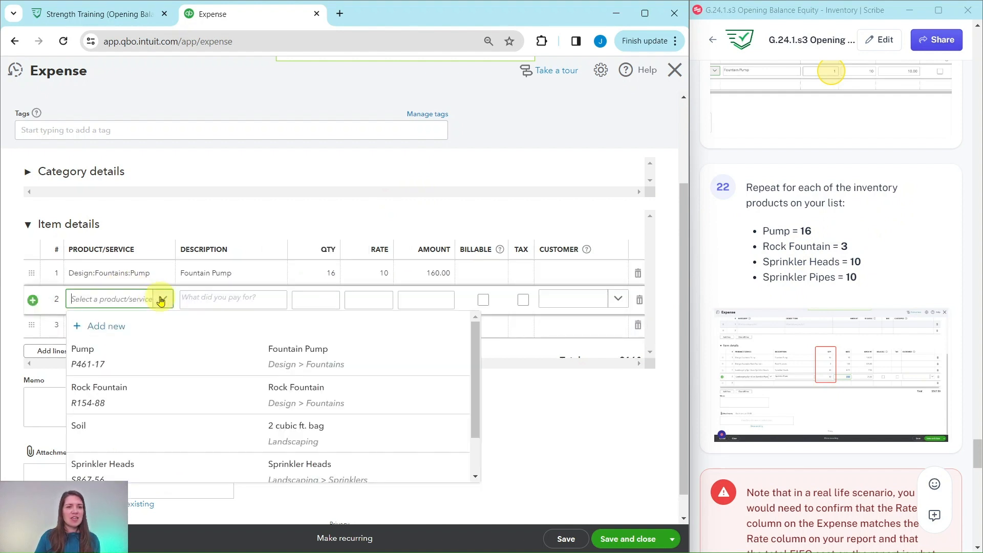
{"action": "left_click", "coordinate": [210, 398]}
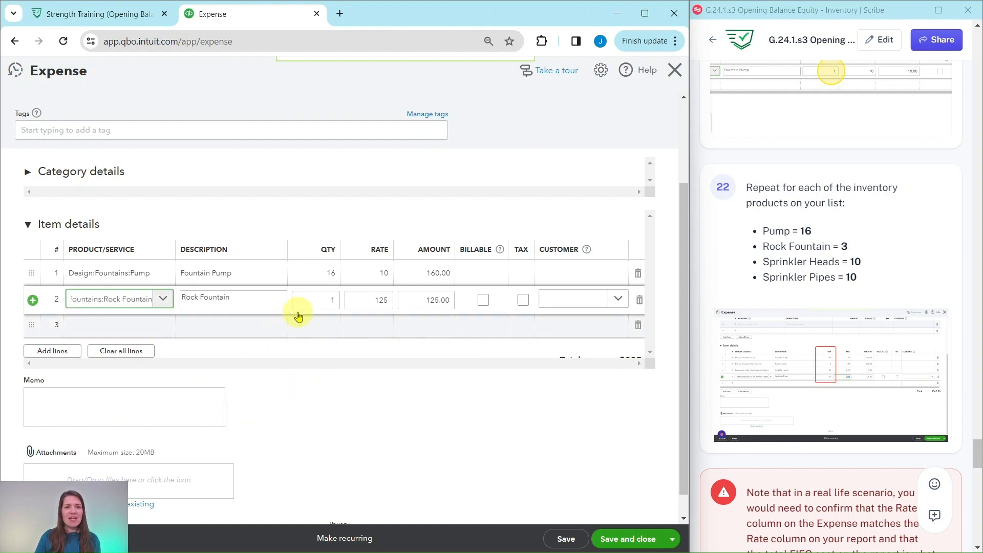
{"action": "left_click", "coordinate": [326, 300]}
{"action": "key", "text": "BackSpace"}
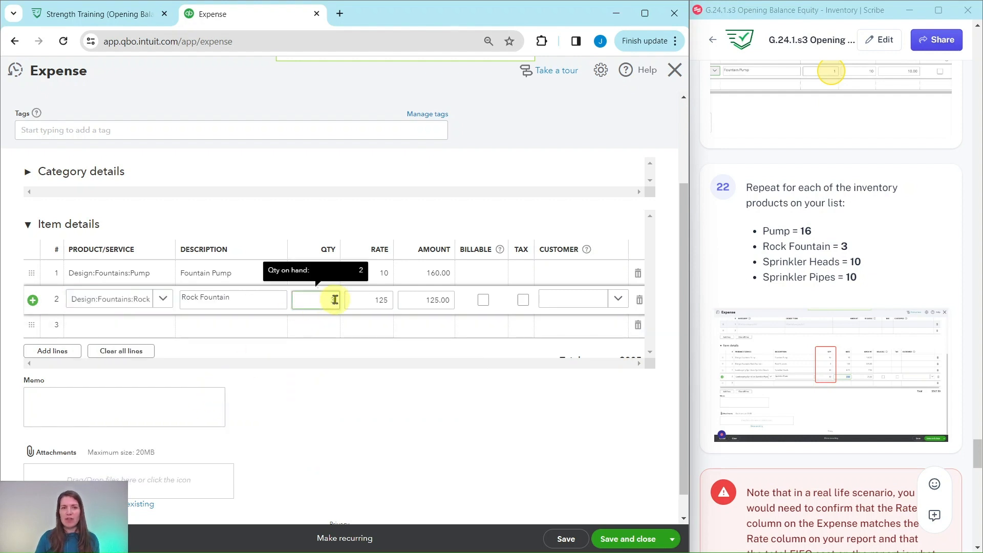
{"action": "type", "text": "3"}
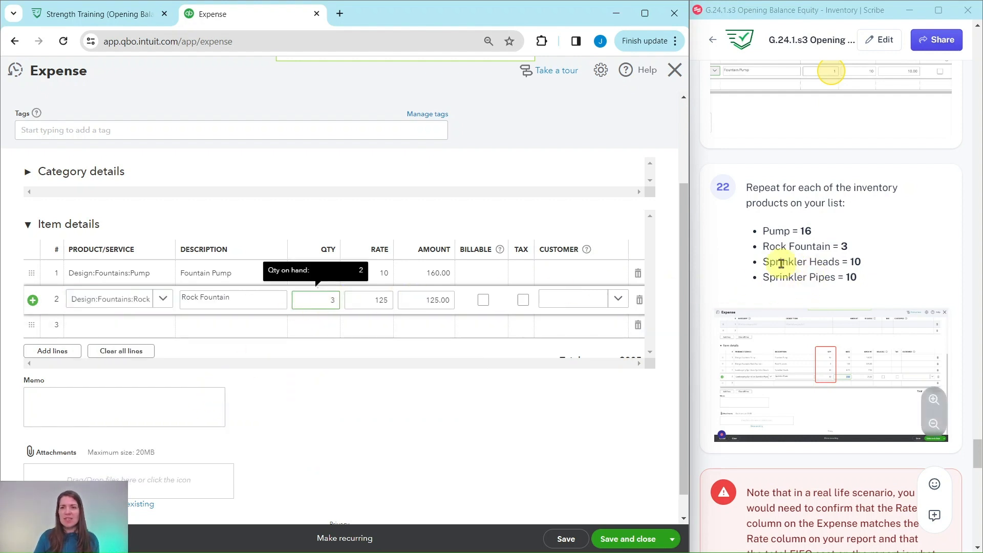
Add Sprinkler Heads as item line 3 with quantity 10 at 0.75.
{"action": "left_click", "coordinate": [160, 332]}
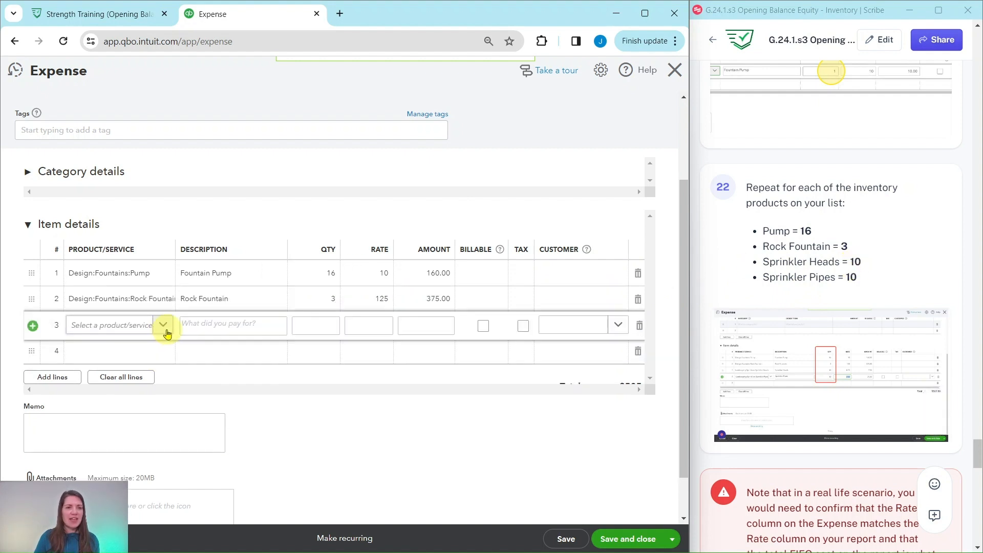
{"action": "left_click", "coordinate": [163, 329]}
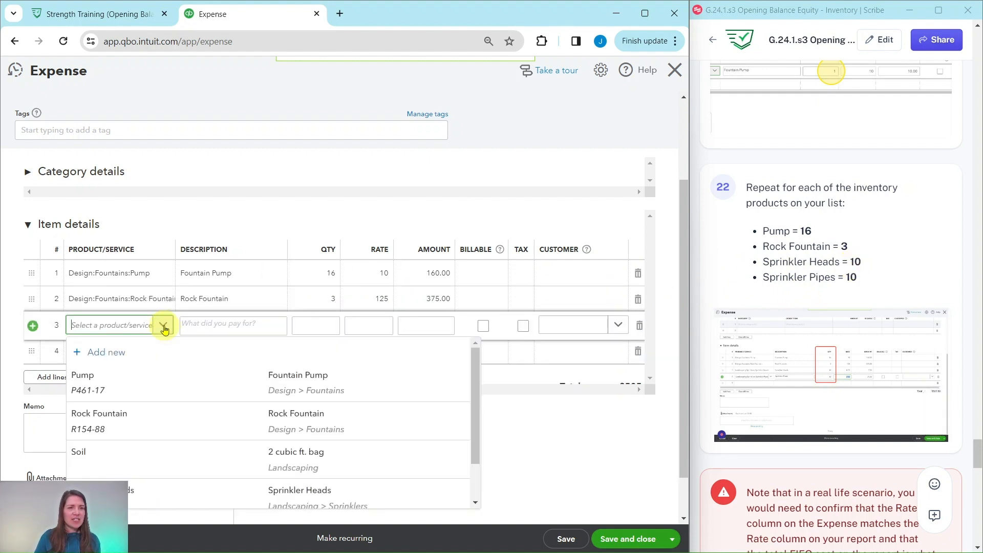
{"action": "scroll", "coordinate": [296, 370], "scroll_direction": "down", "scroll_amount": 1}
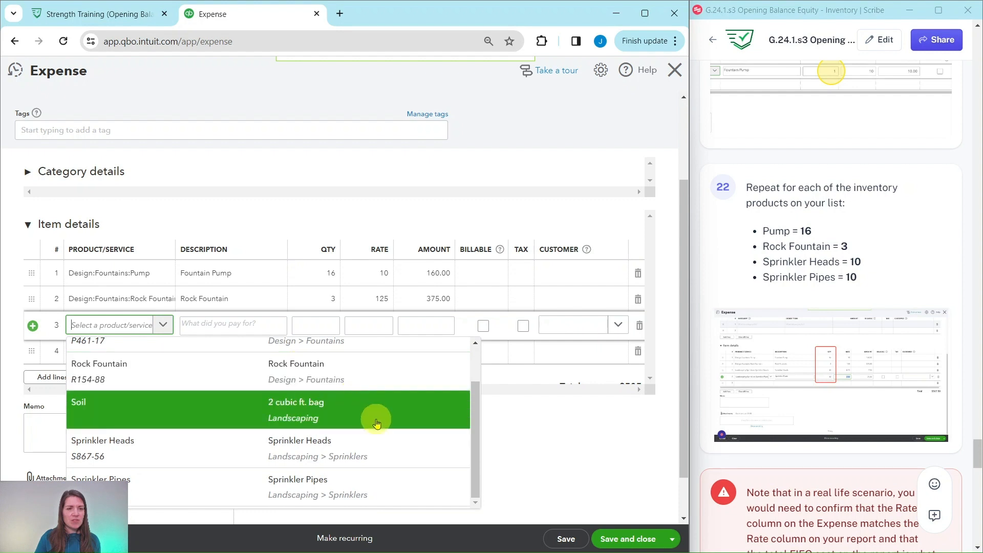
{"action": "left_click", "coordinate": [314, 449]}
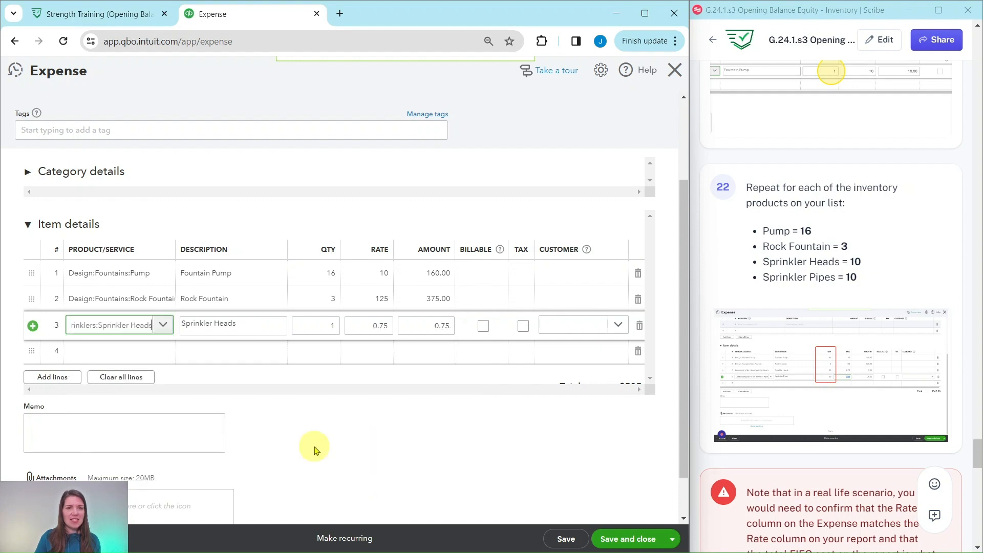
{"action": "left_click", "coordinate": [332, 325]}
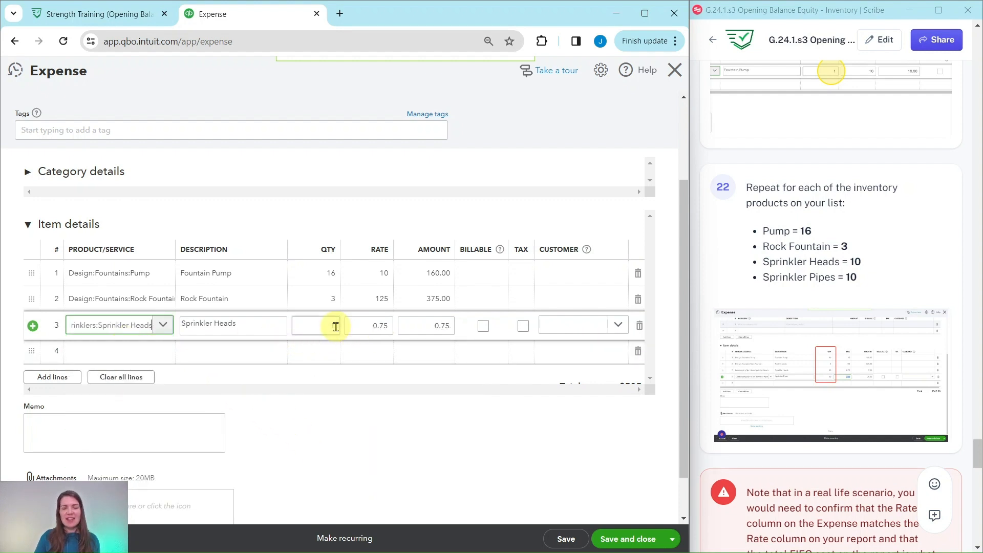
{"action": "type", "text": "10"}
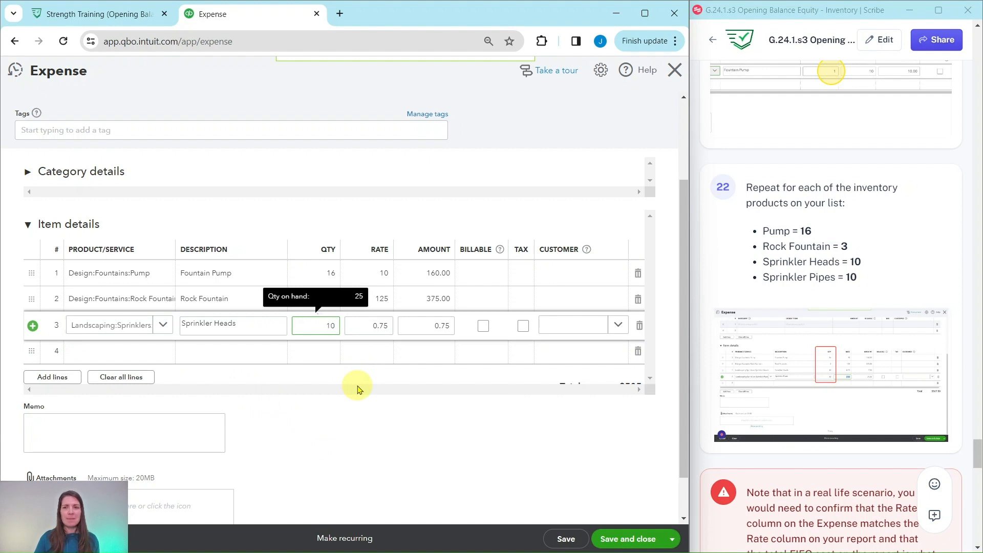
Add Sprinkler Pipes as item line 4 with quantity 10 at 2.50.
{"action": "left_click", "coordinate": [157, 353]}
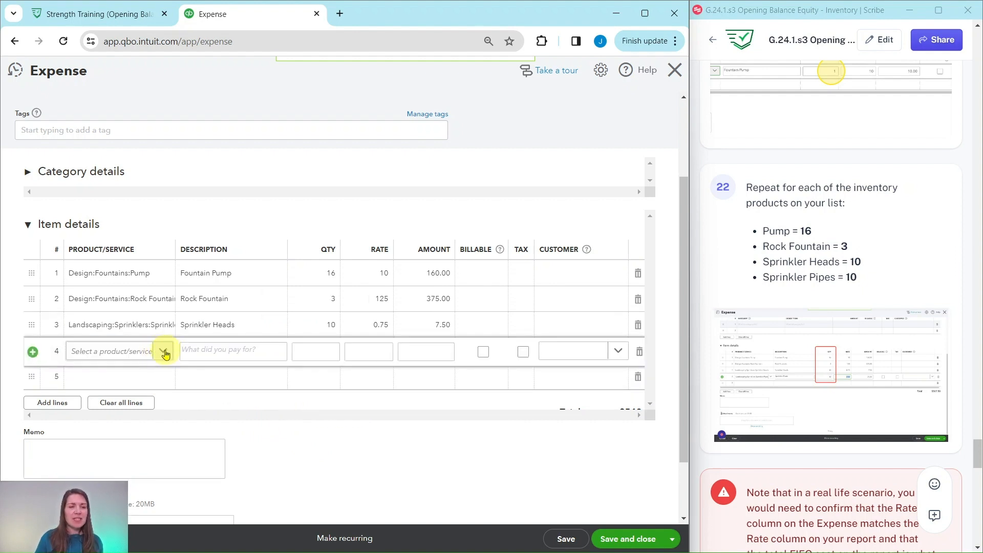
{"action": "left_click", "coordinate": [164, 352]}
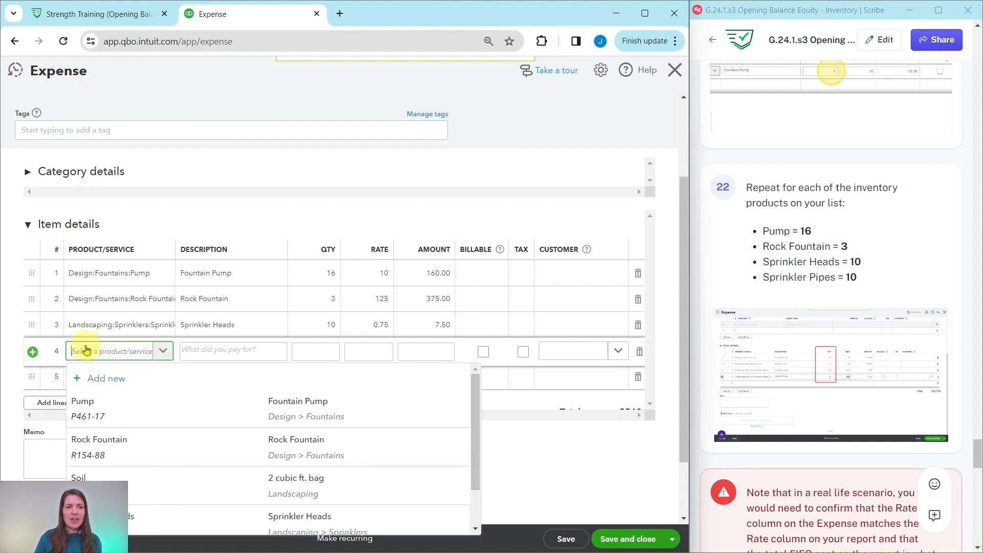
{"action": "scroll", "coordinate": [327, 415], "scroll_direction": "down", "scroll_amount": 1}
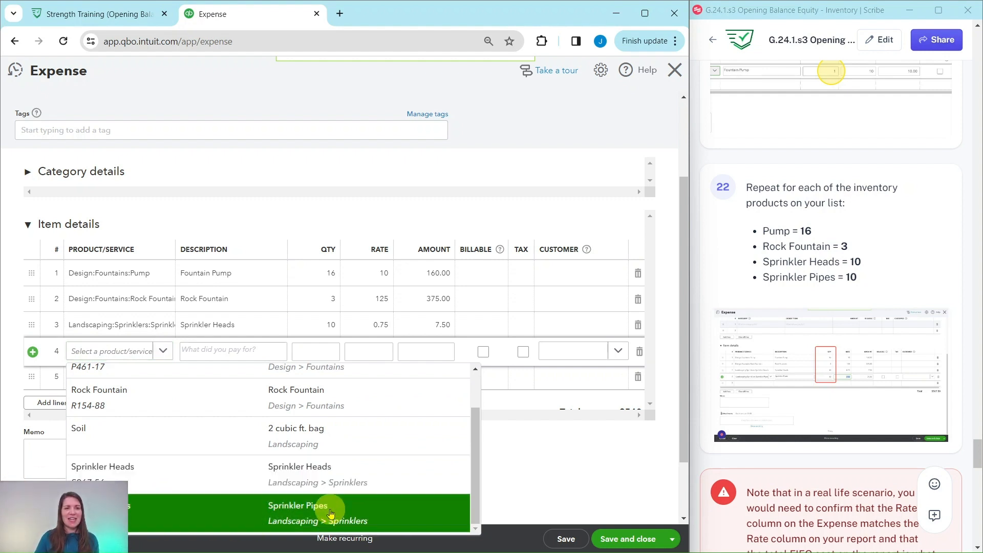
{"action": "left_click", "coordinate": [332, 511]}
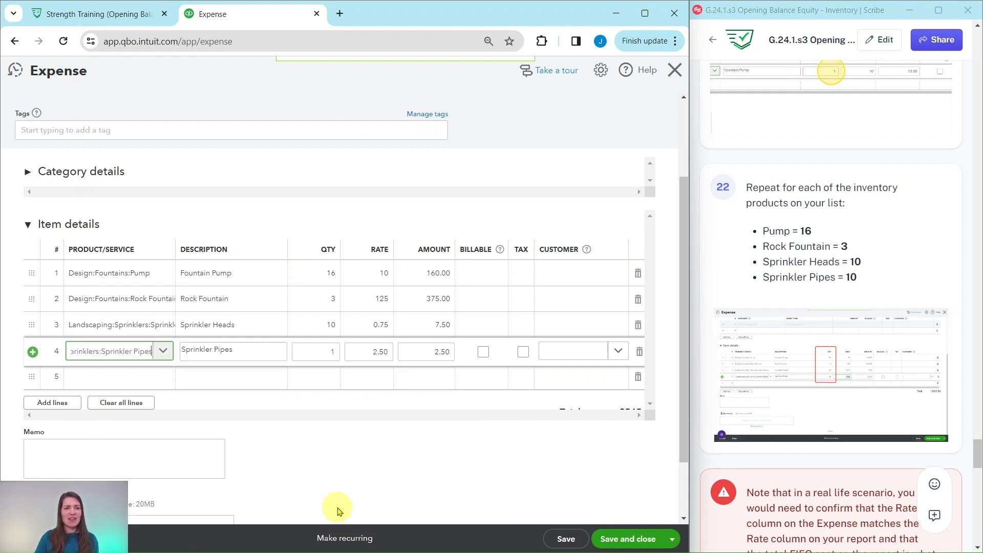
{"action": "left_click", "coordinate": [333, 352]}
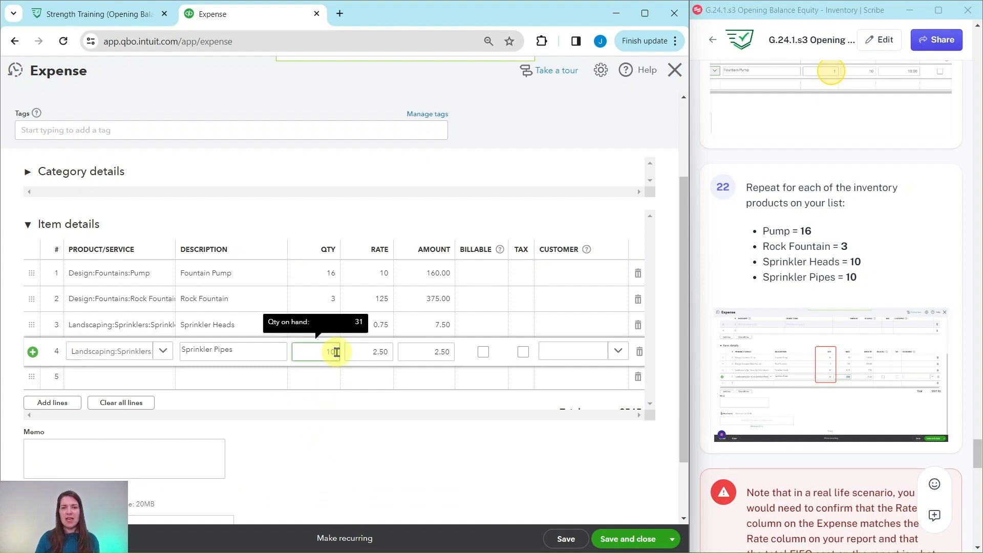
{"action": "type", "text": "0"}
{"action": "left_click", "coordinate": [416, 452]}
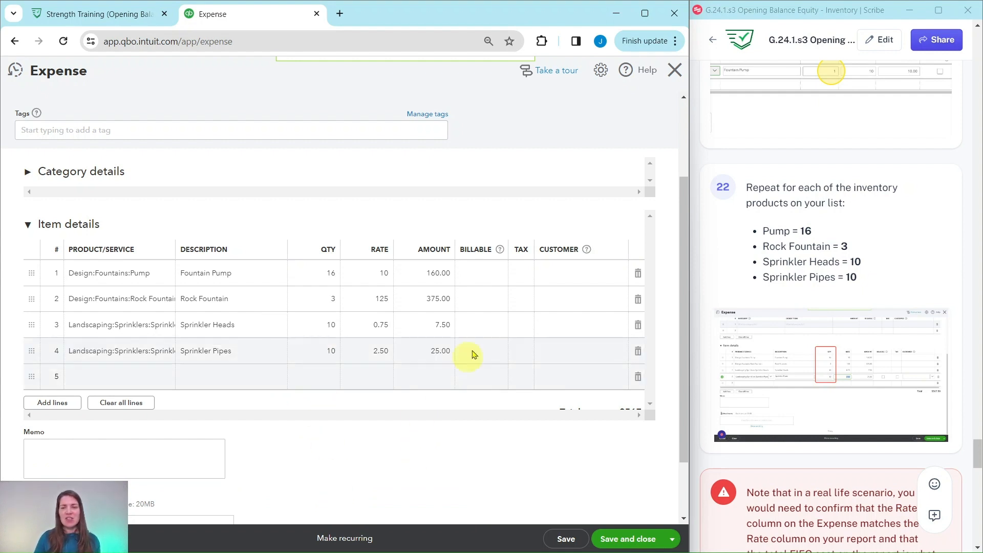
{"action": "scroll", "coordinate": [573, 237], "scroll_direction": "up", "scroll_amount": 2}
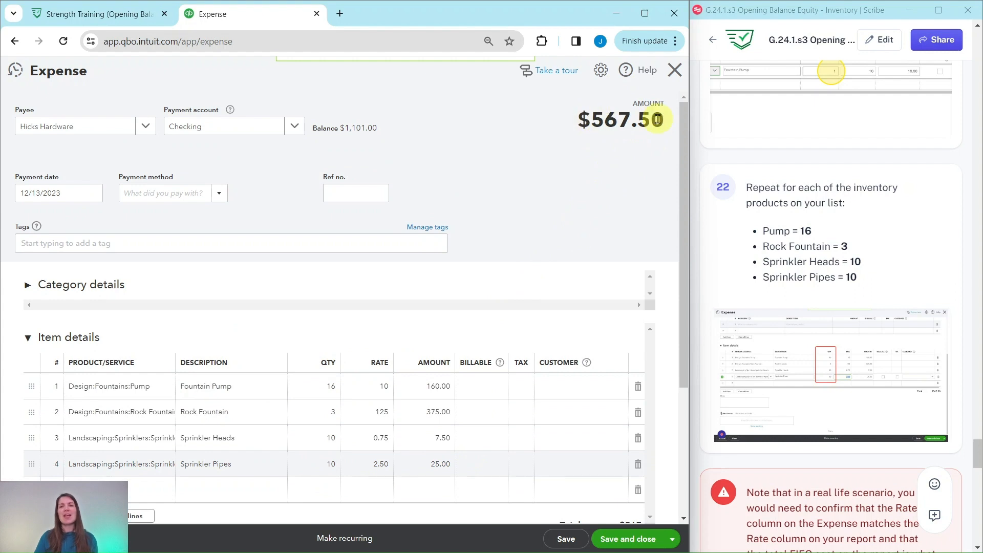
{"action": "scroll", "coordinate": [616, 215], "scroll_direction": "down", "scroll_amount": 4}
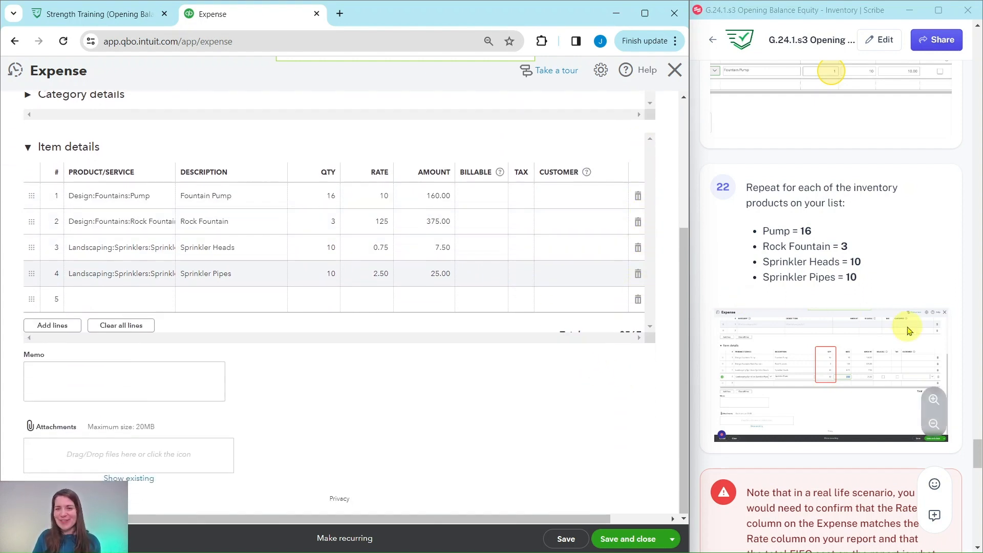
{"action": "scroll", "coordinate": [862, 318], "scroll_direction": "down", "scroll_amount": 7}
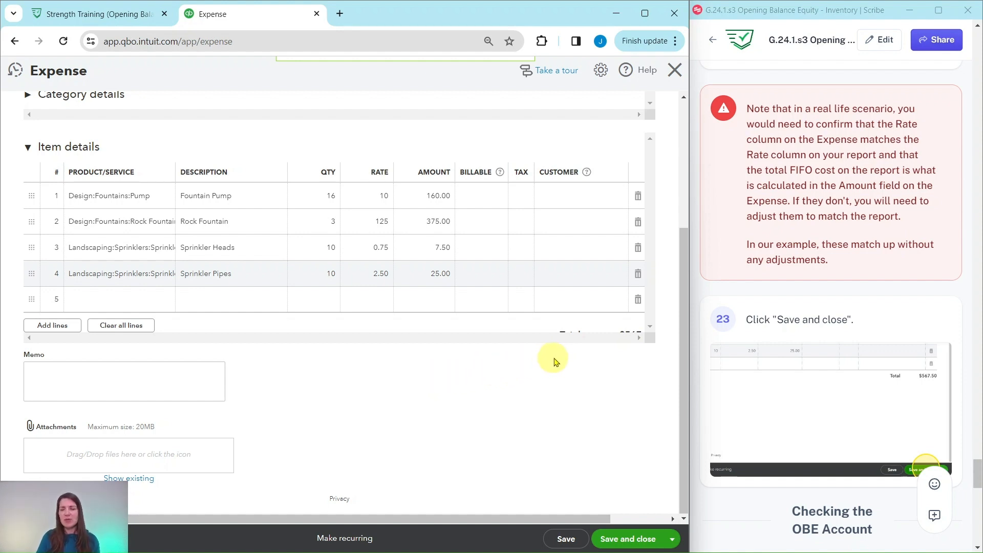
Save and close the expense, then review the Inventory Valuation Detail report's restored balances and export options.
{"action": "left_click", "coordinate": [631, 541]}
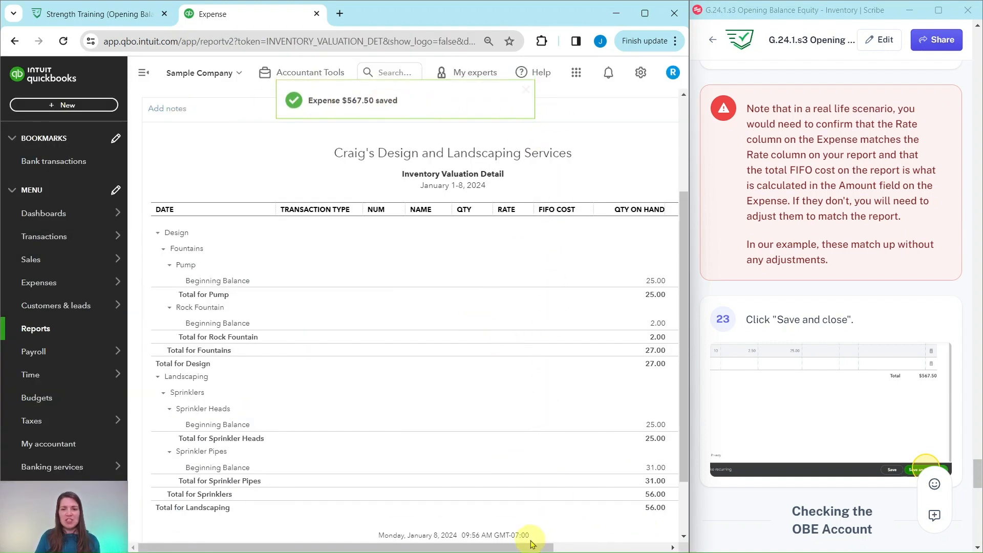
{"action": "left_click_drag", "start_coordinate": [532, 543], "coordinate": [618, 544]}
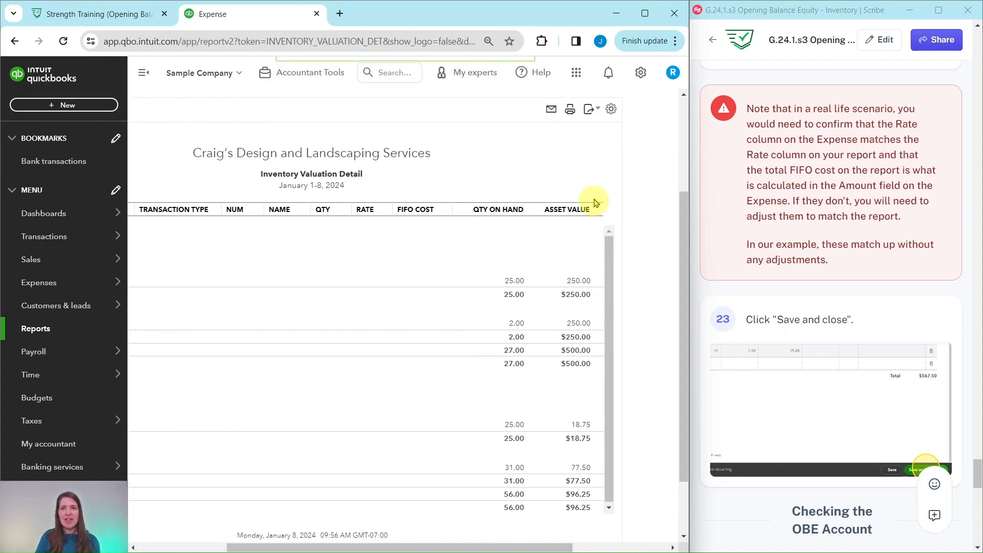
{"action": "left_click", "coordinate": [599, 110]}
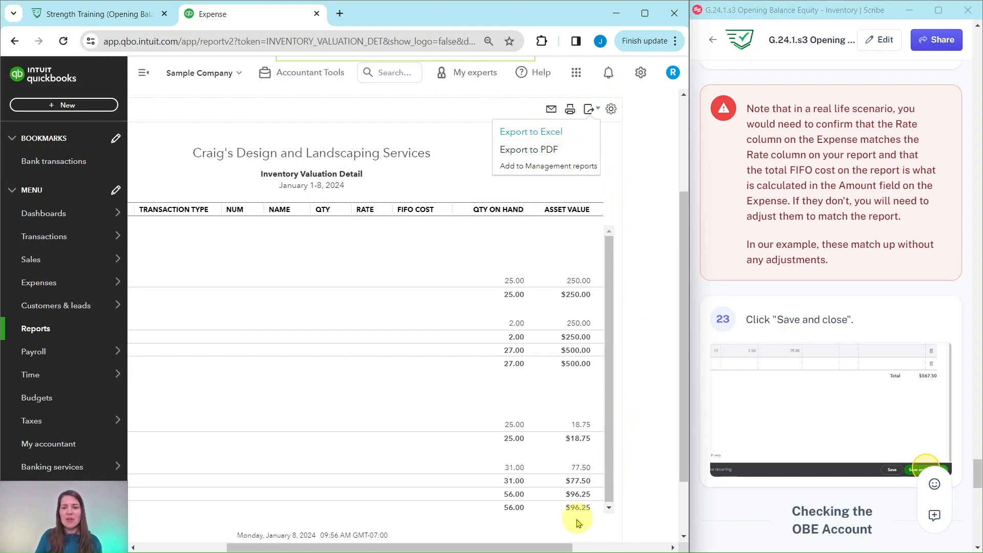
{"action": "left_click_drag", "start_coordinate": [558, 547], "coordinate": [457, 550]}
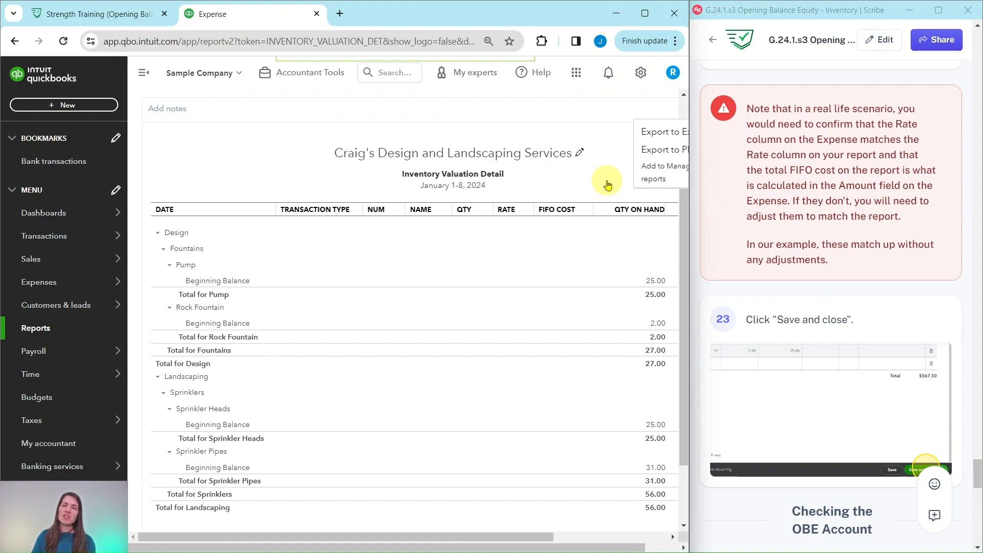
{"action": "scroll", "coordinate": [829, 231], "scroll_direction": "down", "scroll_amount": 8}
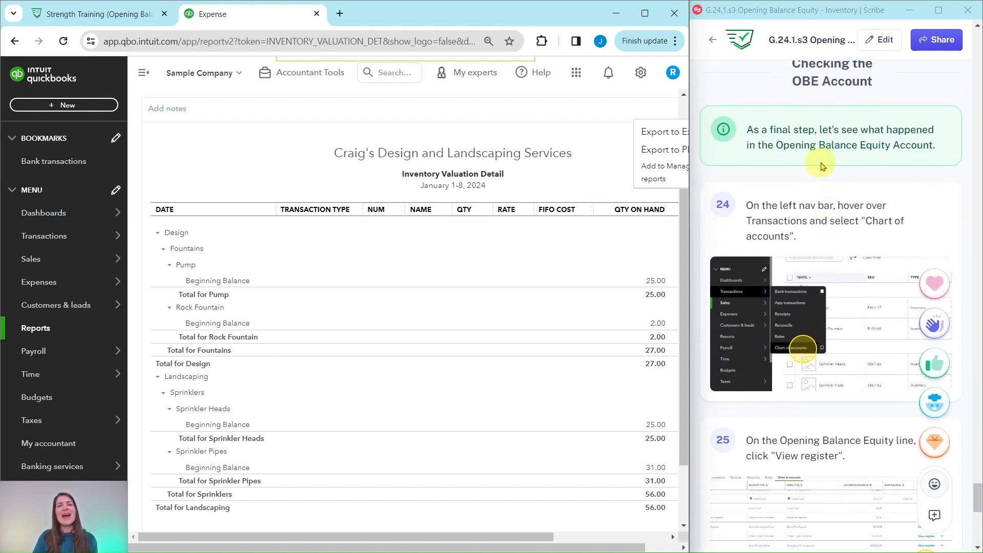
{"action": "left_click", "coordinate": [817, 162]}
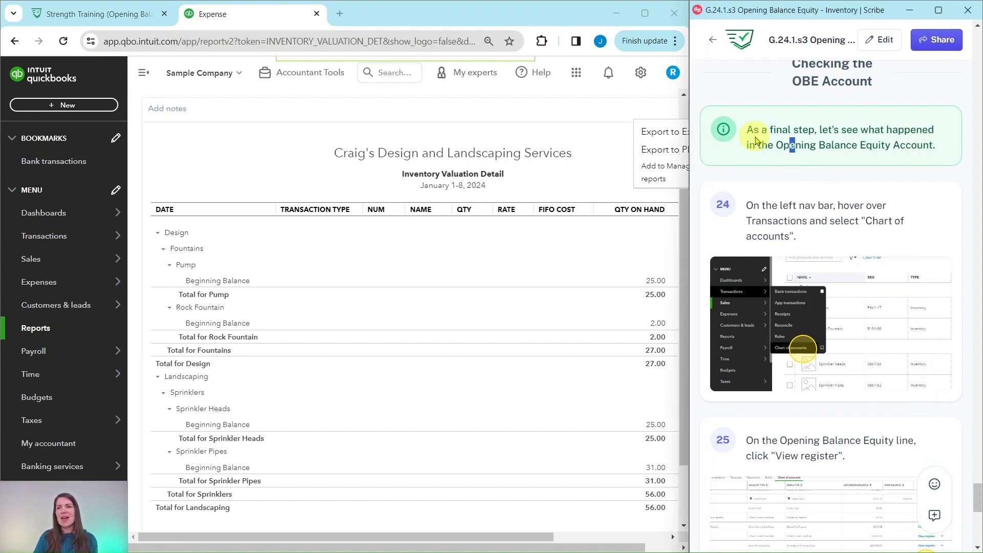
{"action": "scroll", "coordinate": [860, 148], "scroll_direction": "down", "scroll_amount": 3}
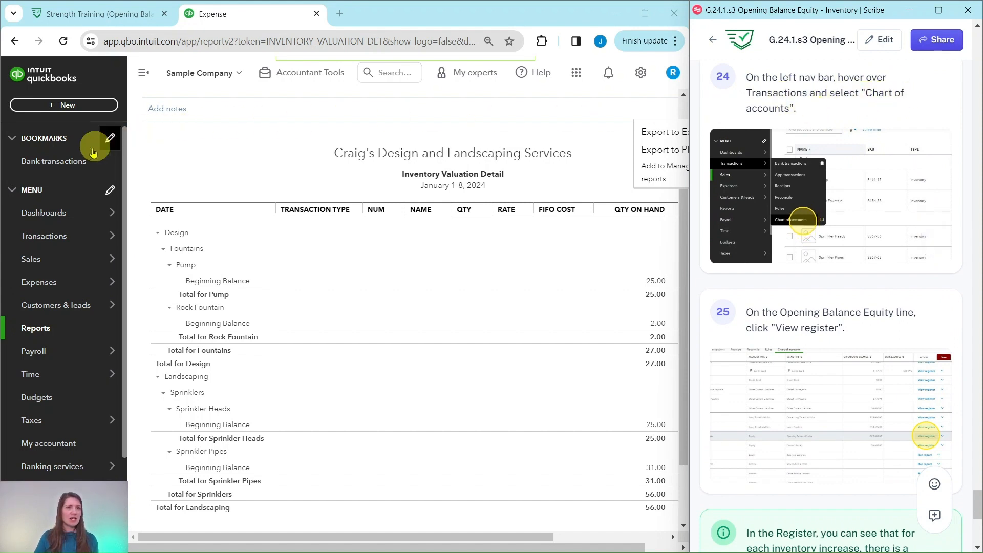
Open Chart of accounts and scroll to Opening Balance Equity at -$29,000.00.
{"action": "mouse_move", "coordinate": [46, 236]}
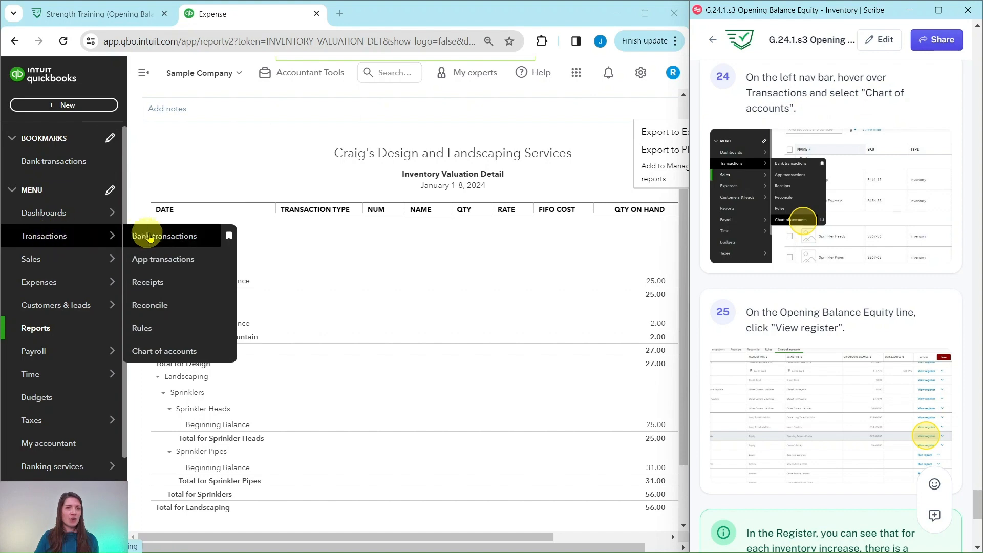
{"action": "left_click", "coordinate": [174, 353]}
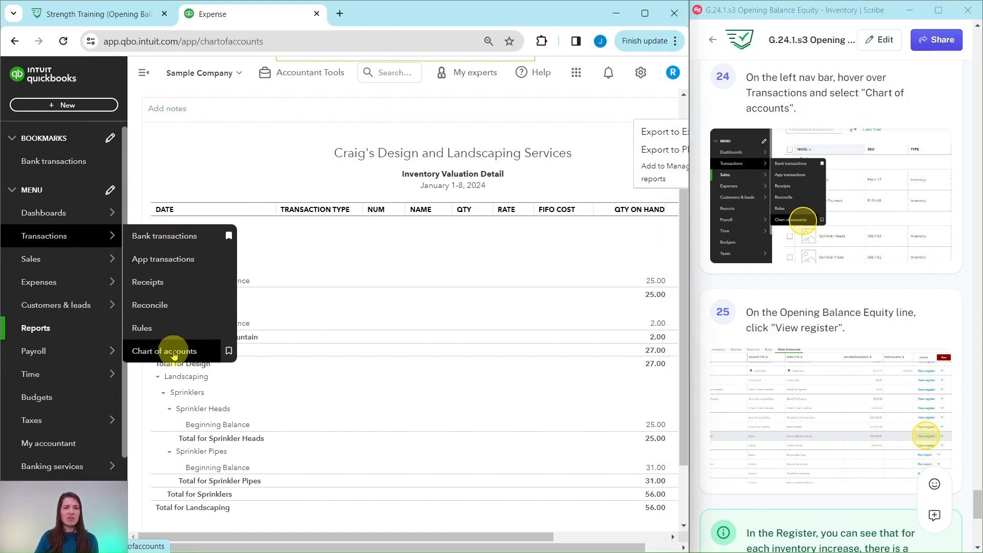
{"action": "scroll", "coordinate": [773, 214], "scroll_direction": "down", "scroll_amount": 2}
{"action": "scroll", "coordinate": [772, 214], "scroll_direction": "down", "scroll_amount": 3}
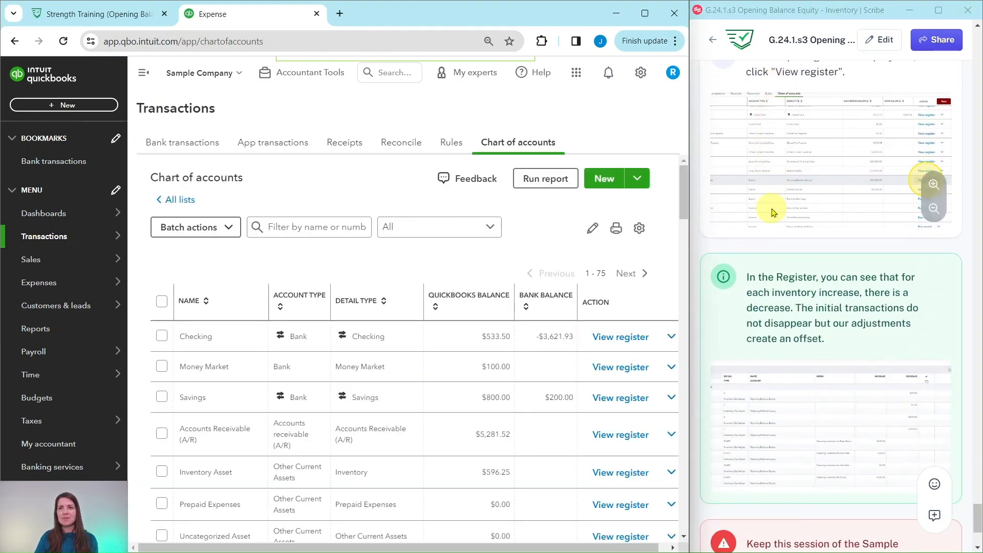
{"action": "scroll", "coordinate": [773, 210], "scroll_direction": "up", "scroll_amount": 1}
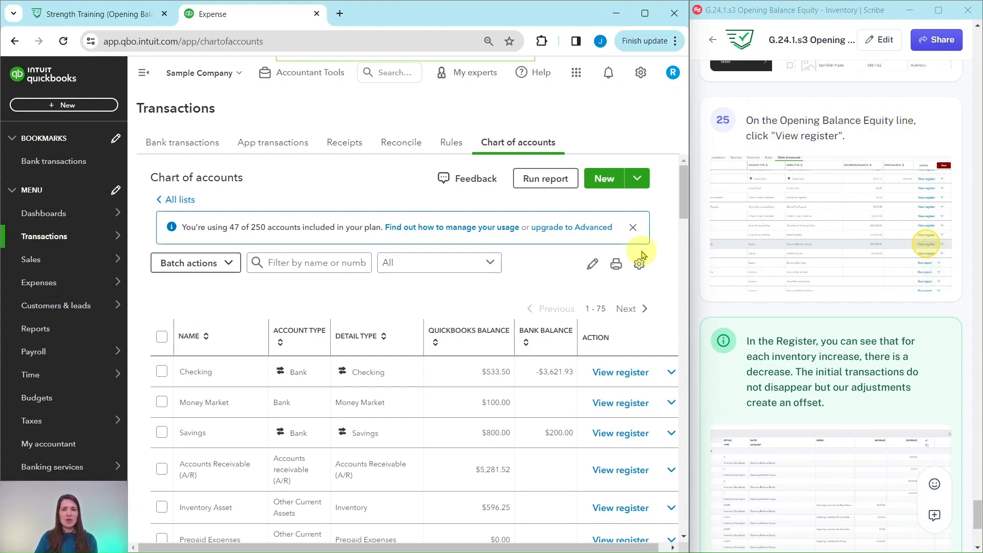
{"action": "scroll", "coordinate": [361, 295], "scroll_direction": "down", "scroll_amount": 7}
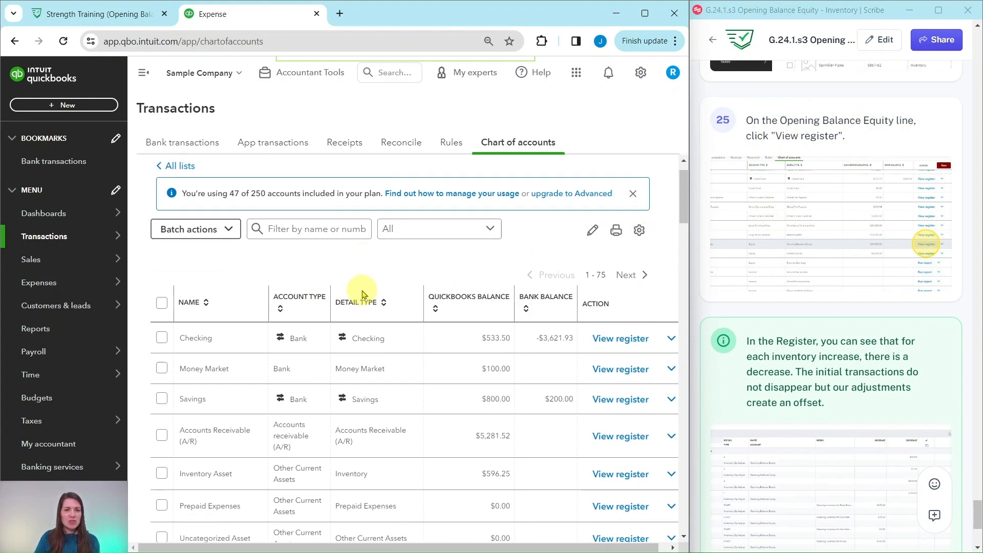
{"action": "scroll", "coordinate": [337, 280], "scroll_direction": "down", "scroll_amount": 6}
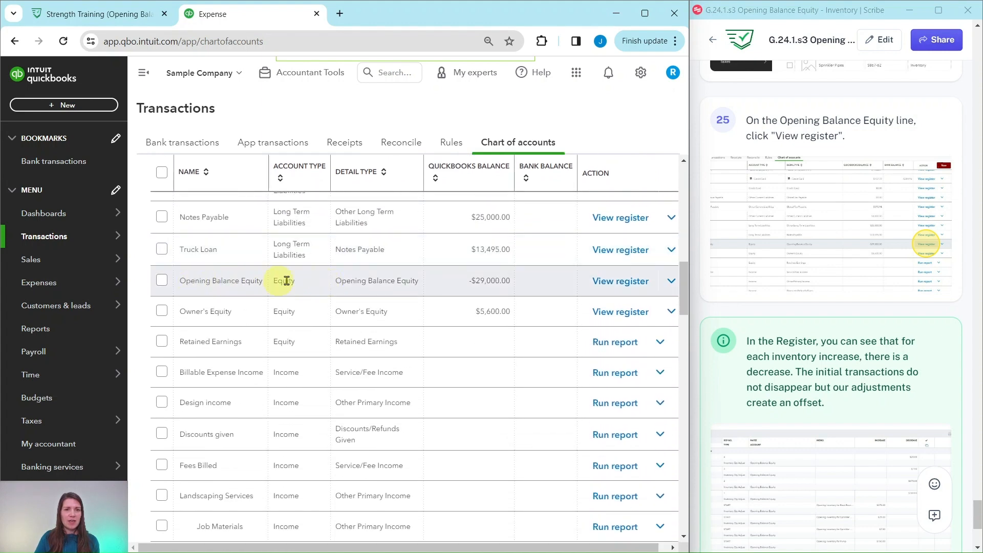
View the Opening Balance Equity register and review its Starting balance adjustment entries.
{"action": "left_click", "coordinate": [622, 283]}
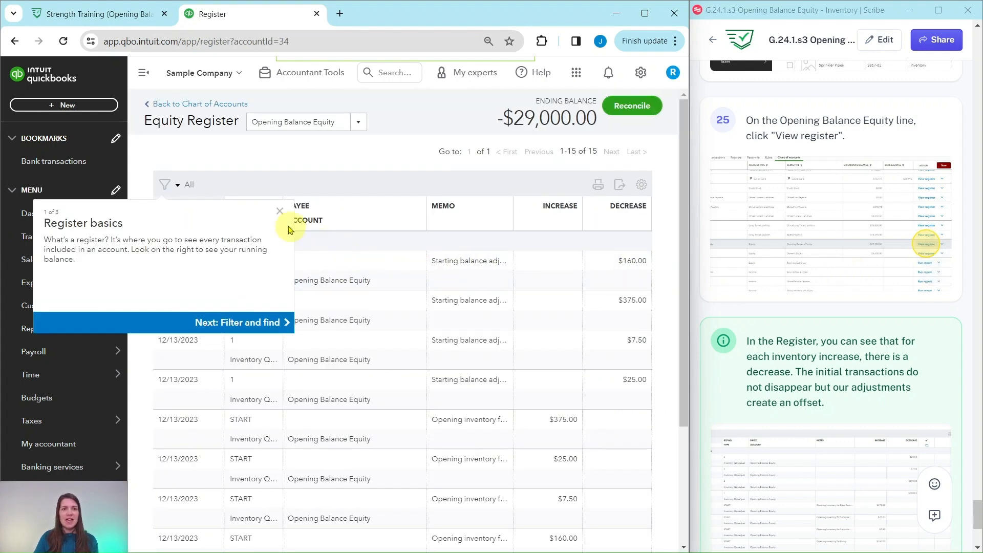
{"action": "left_click", "coordinate": [280, 216]}
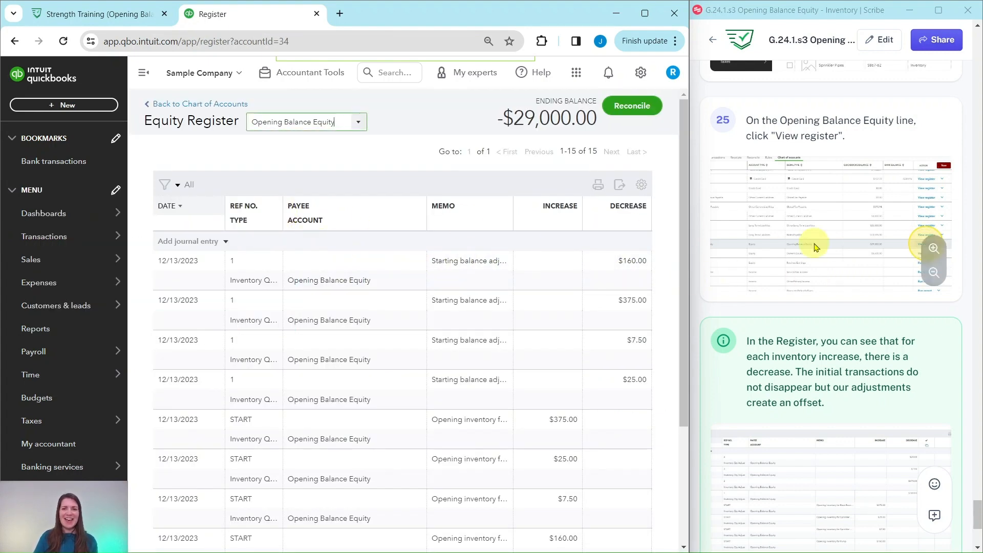
{"action": "scroll", "coordinate": [807, 240], "scroll_direction": "down", "scroll_amount": 5}
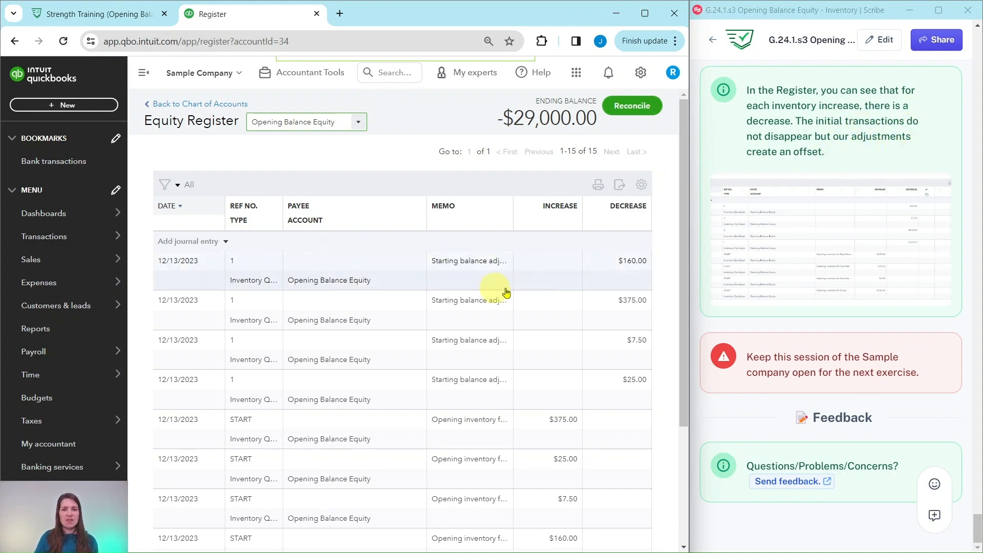
{"action": "scroll", "coordinate": [554, 285], "scroll_direction": "down", "scroll_amount": 2}
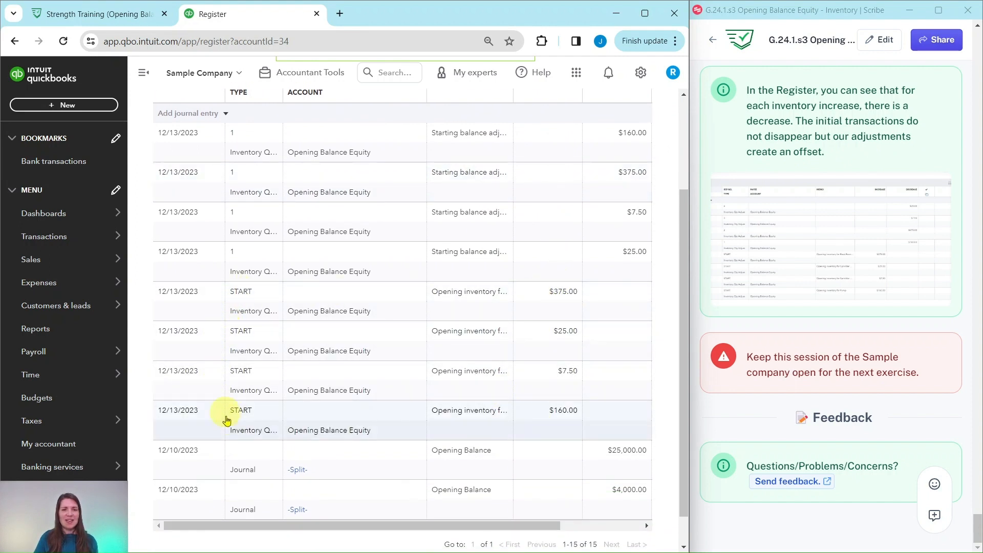
{"action": "scroll", "coordinate": [364, 271], "scroll_direction": "up", "scroll_amount": 1}
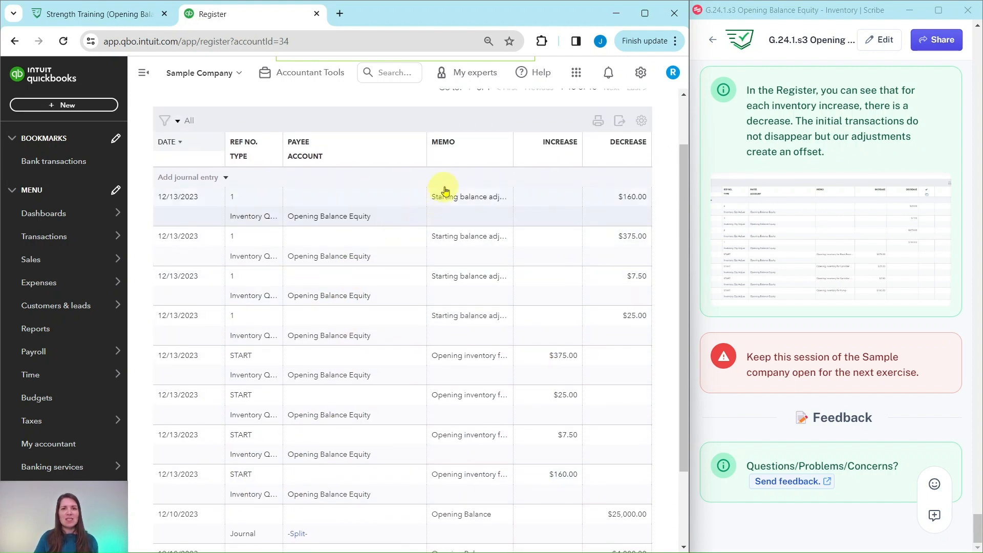